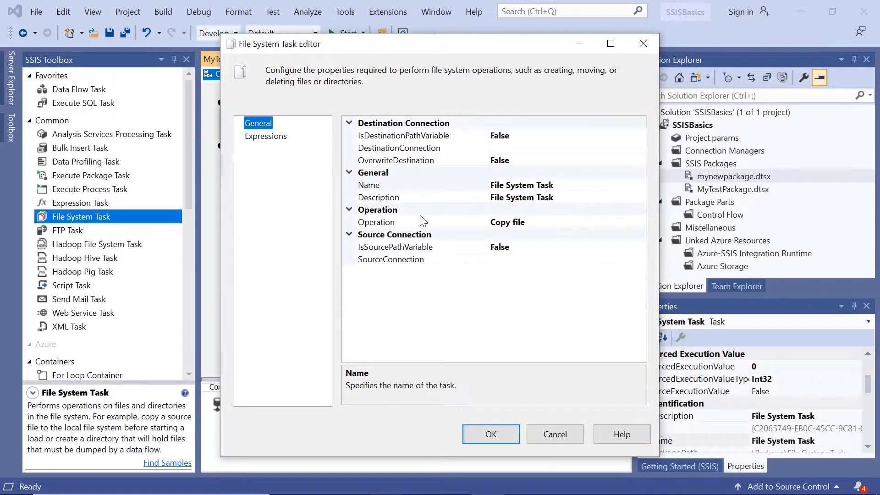
- Review the available operations of the File System Task, and close its editor without changing anything
click(556, 224)
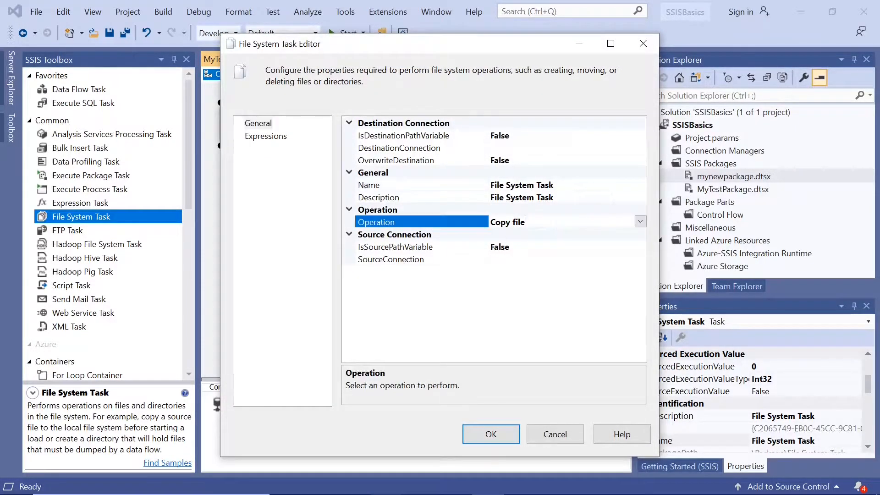
click(640, 222)
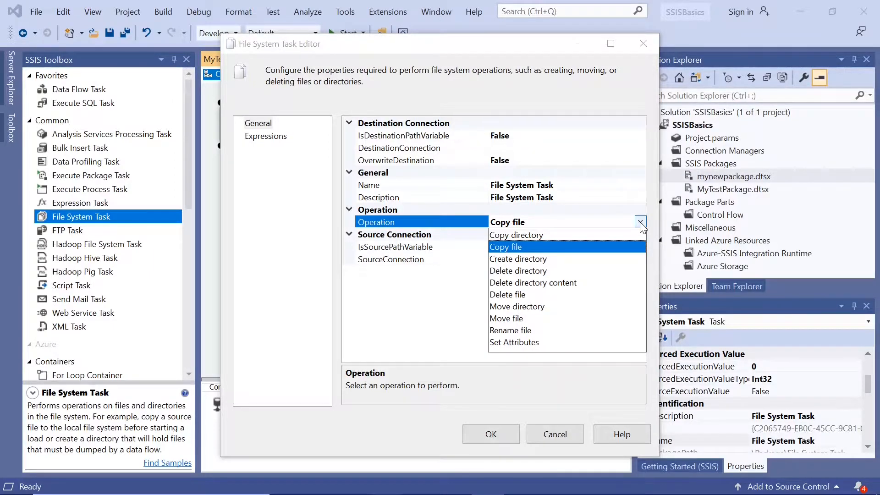
click(640, 222)
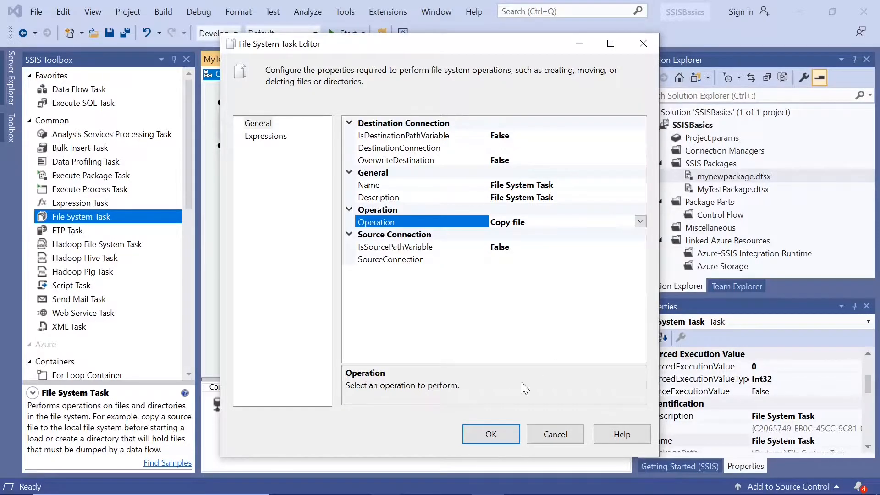
click(561, 438)
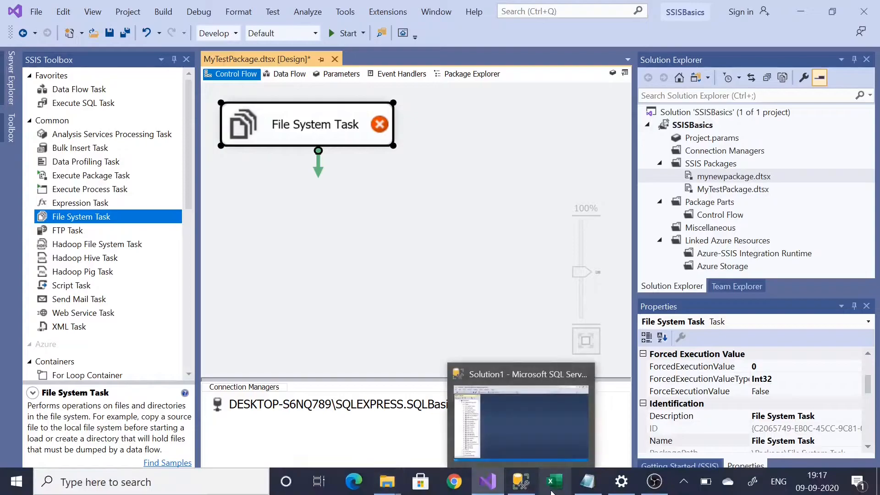
- Switch to the C:\Test folder in File Explorer and examine the contents of the Test text file
mouse_move(389, 486)
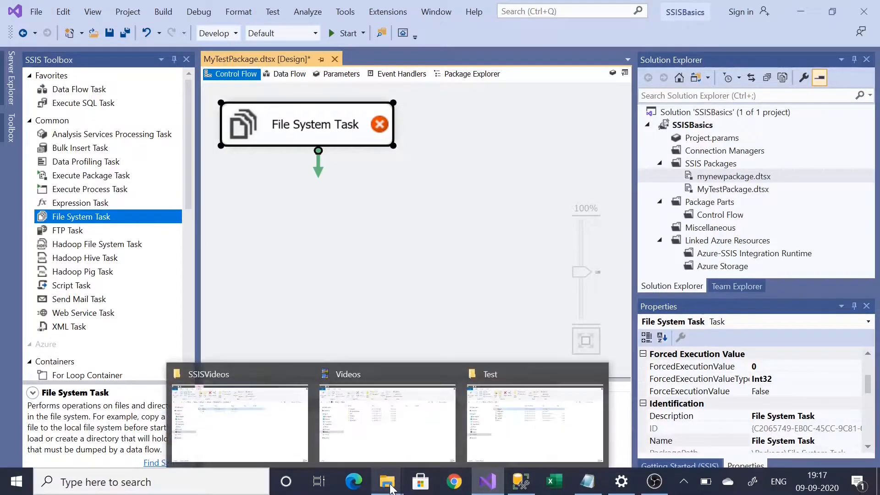
mouse_move(400, 428)
mouse_move(526, 417)
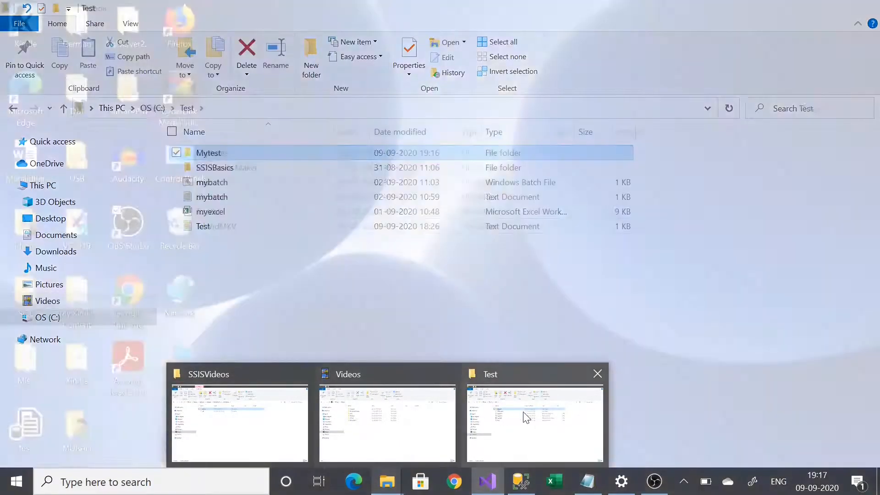
click(526, 417)
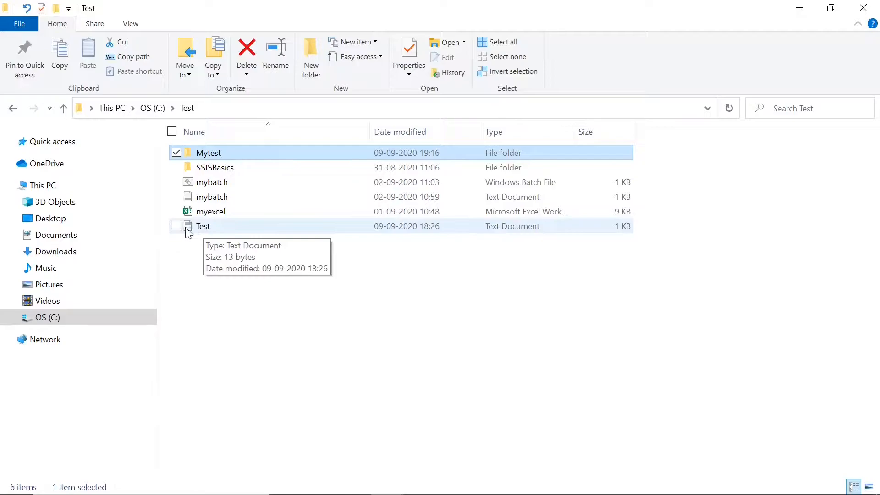
double_click(185, 227)
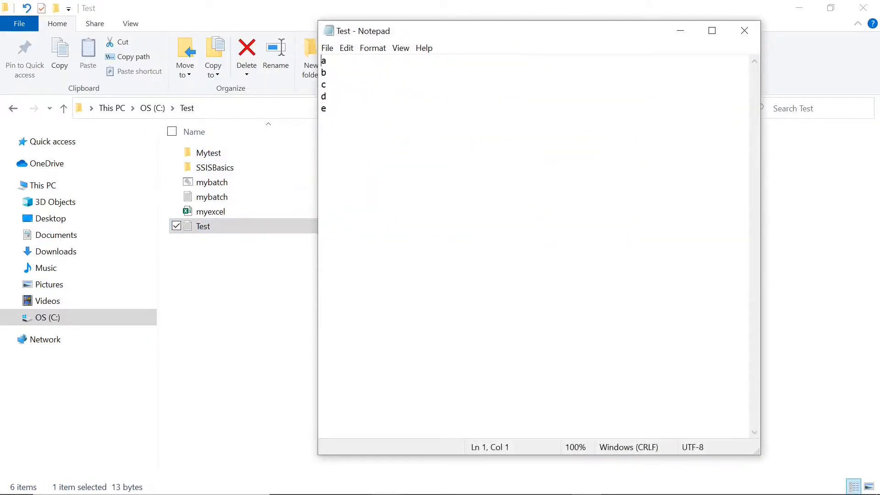
drag(329, 61, 329, 108)
drag(329, 61, 329, 109)
click(745, 30)
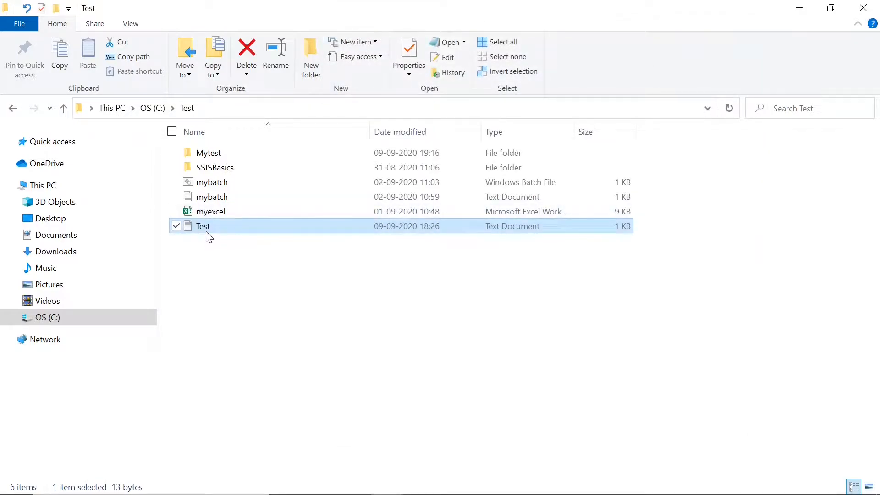
- Inspect the Mytest subfolder, recheck the Test text file in C:\Test, and return to Visual Studio
double_click(214, 158)
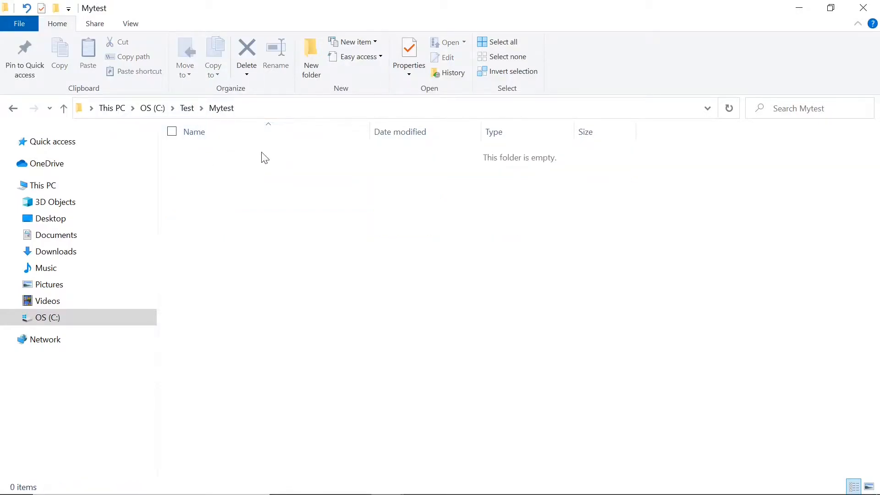
click(186, 109)
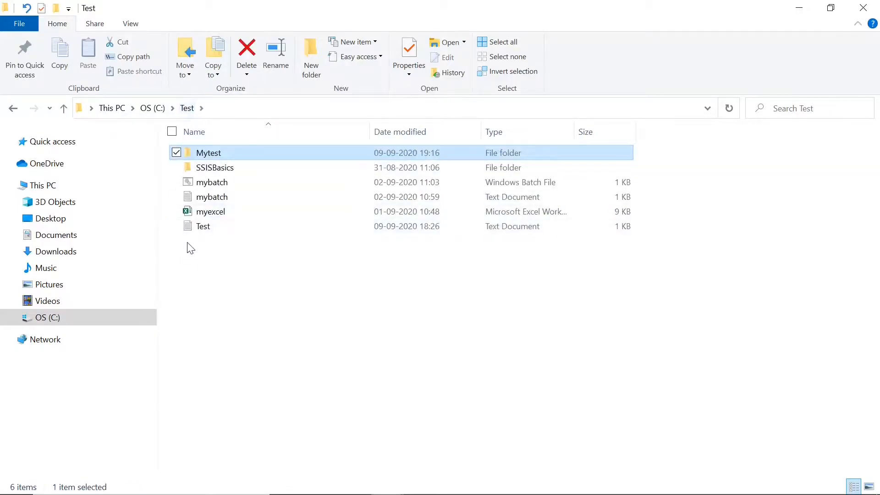
double_click(197, 226)
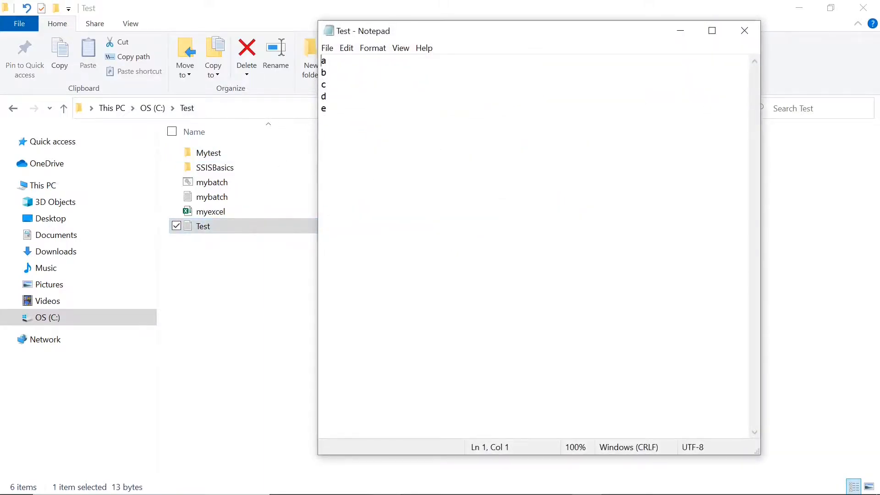
click(744, 31)
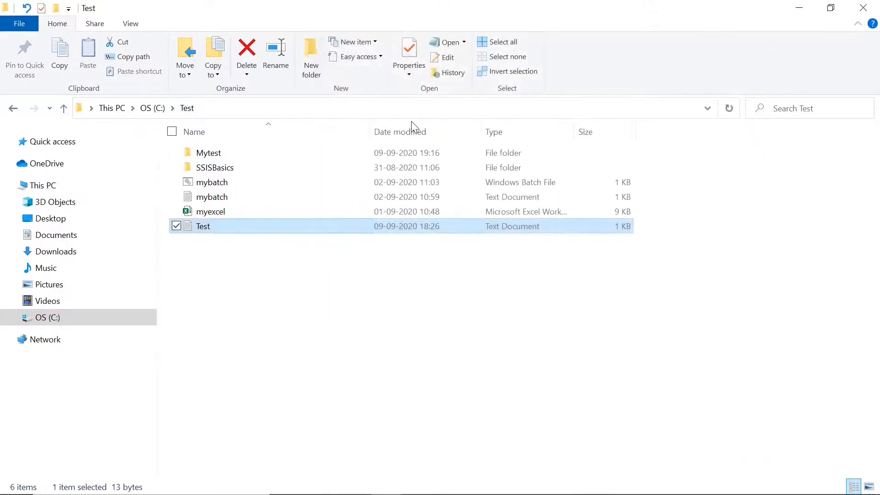
click(801, 9)
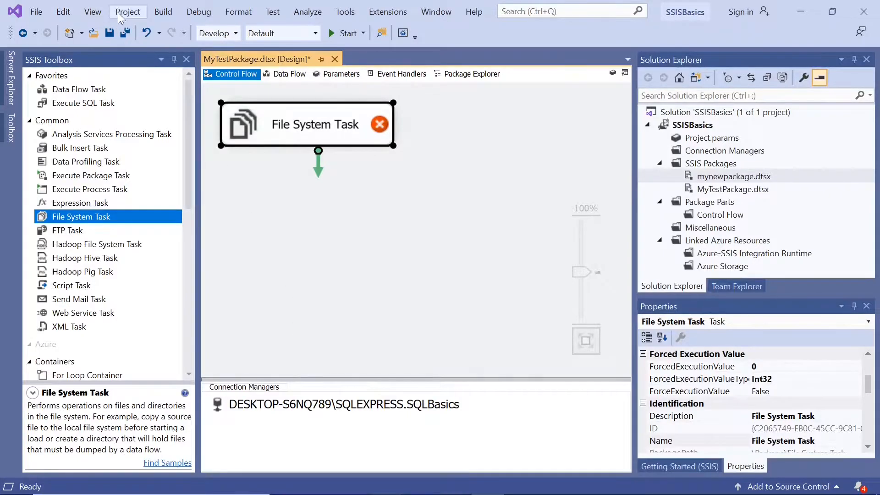
- Show the Variables window and add a package variable named Source
click(91, 13)
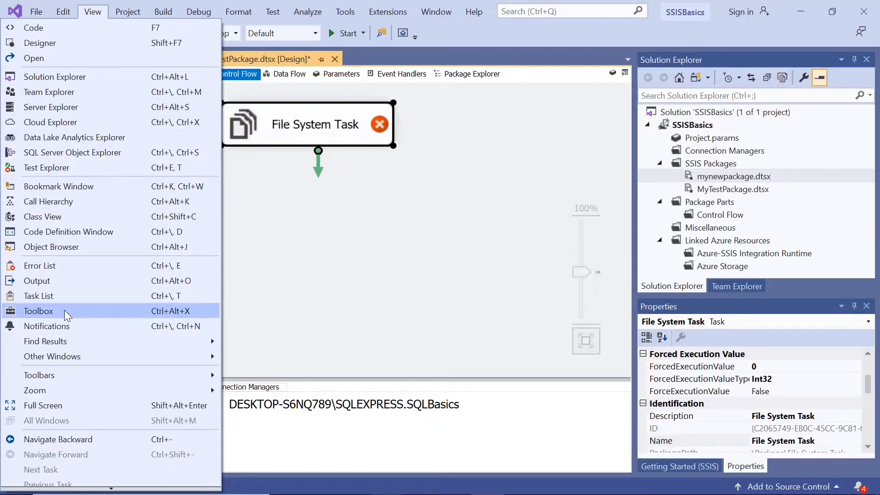
mouse_move(73, 356)
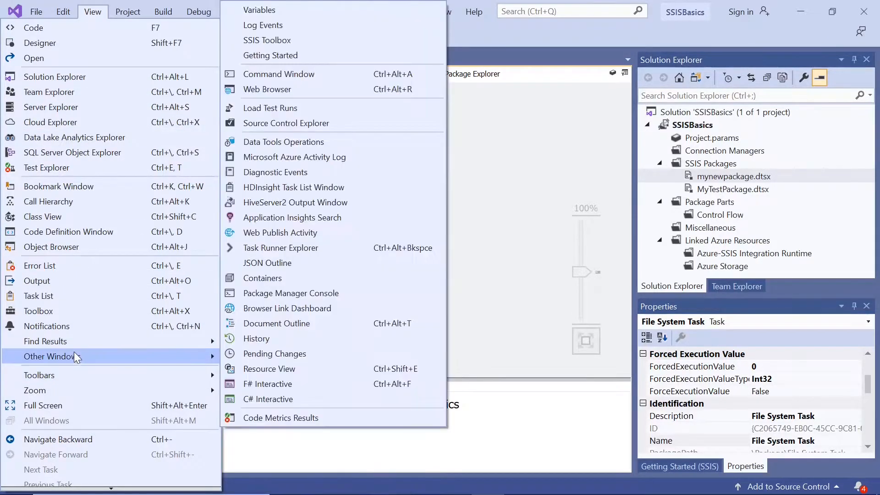
click(267, 11)
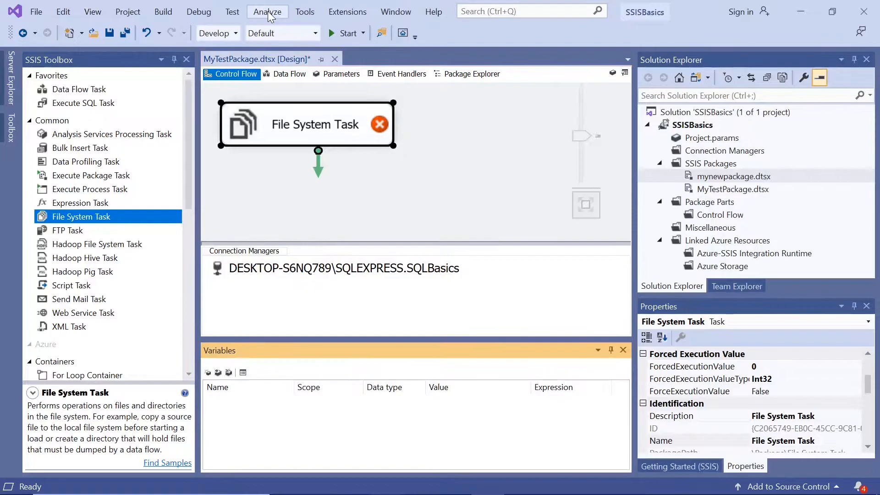
click(208, 373)
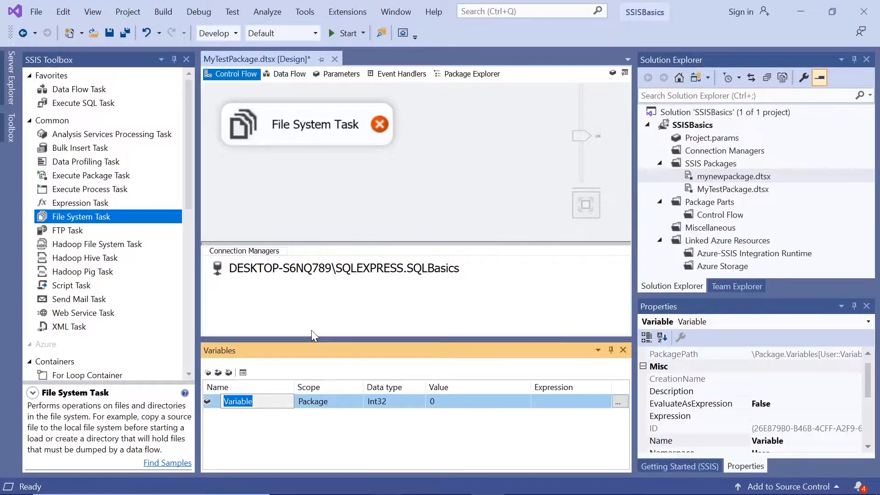
text(Source)
- Set the Source variable's data type to String and its value to C:\Test\Test.txt
click(453, 402)
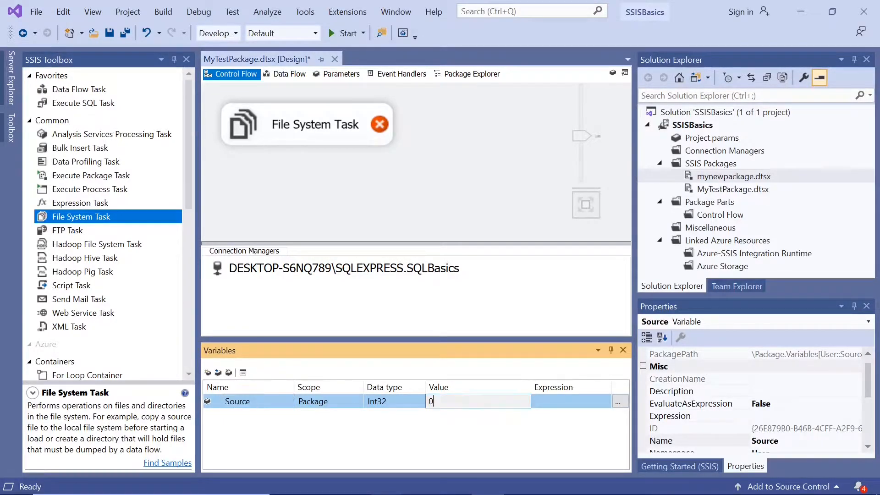
click(408, 401)
click(419, 402)
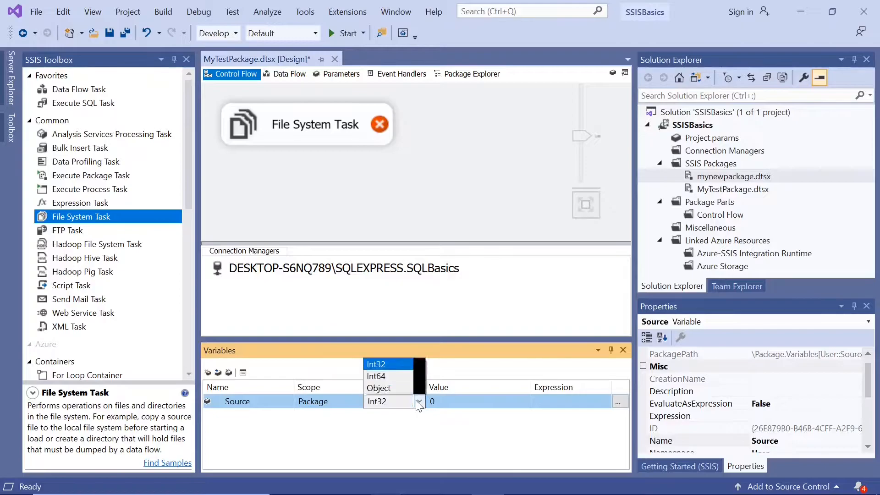
click(410, 365)
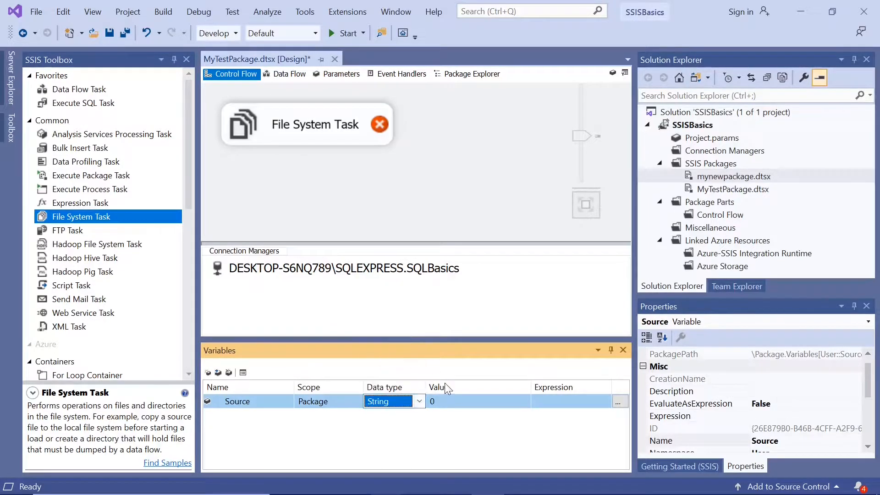
click(446, 401)
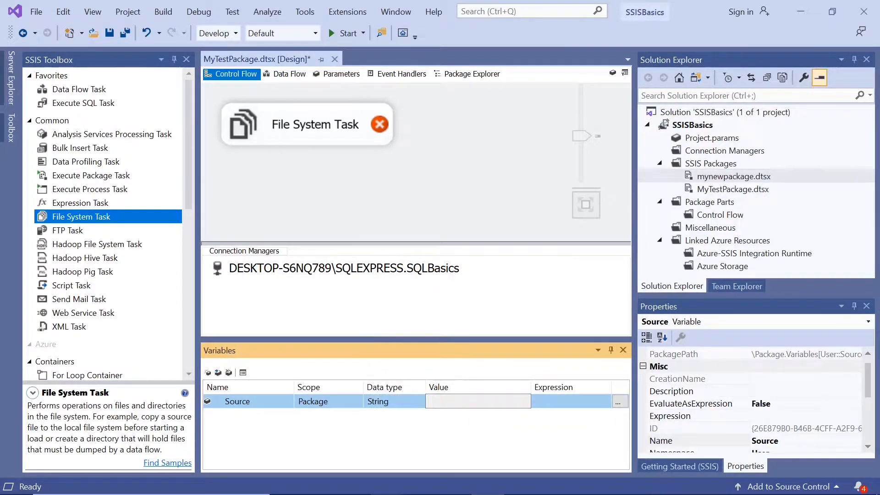
text(C:\Test\Test.txt)
key(Return)
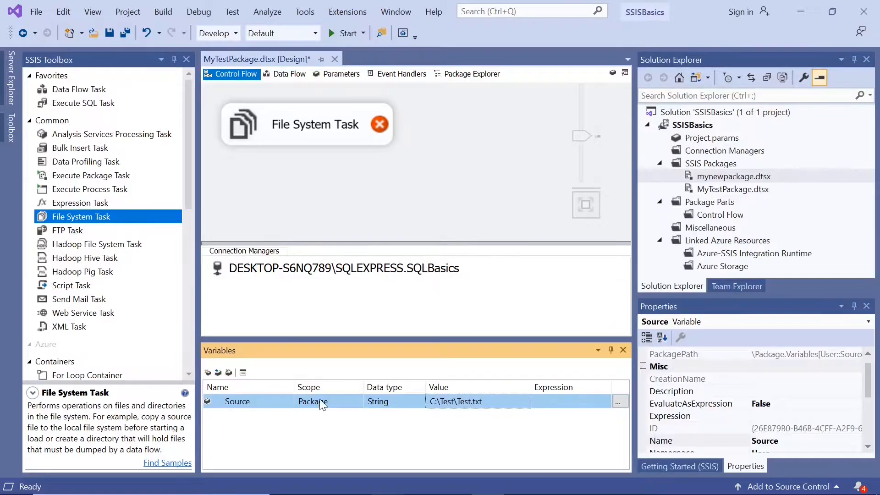
- Add a second package variable named Dest with data type String
click(208, 373)
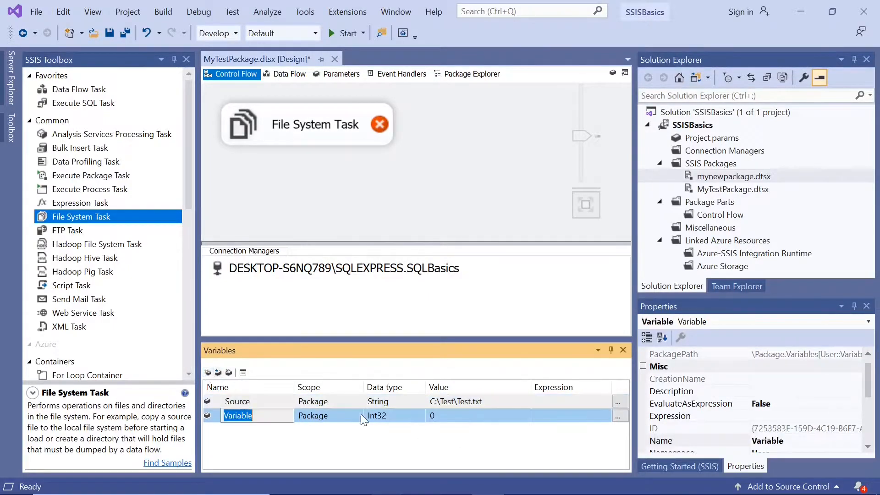
text(Dest)
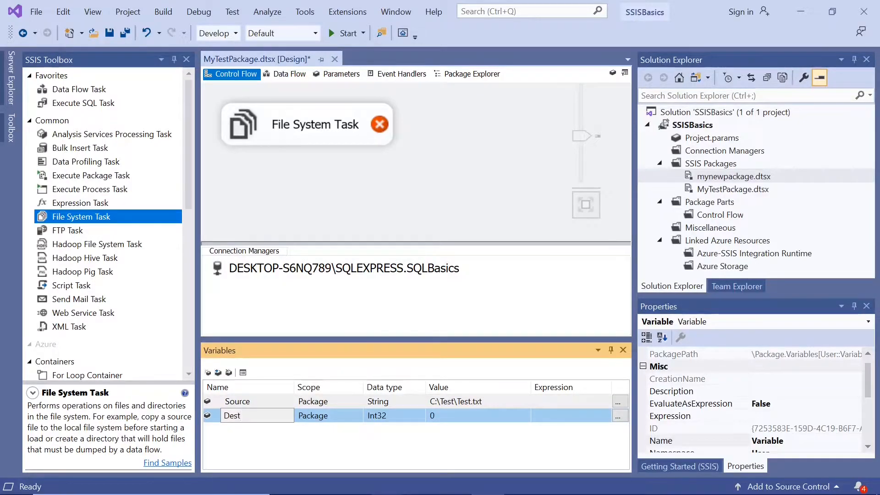
click(397, 412)
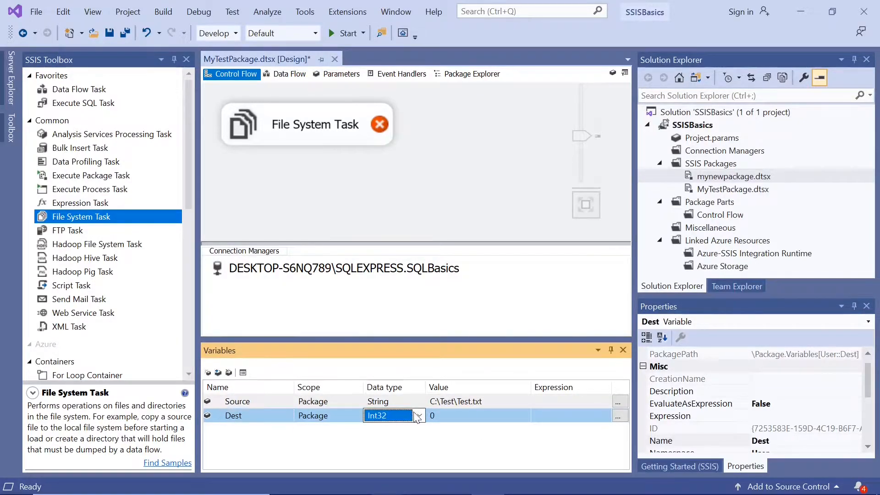
click(418, 416)
click(384, 379)
- Copy the Source path into Dest's value, change it to C:\Test\MyTest\Test.txt, and close the Variables window
click(485, 400)
drag(483, 401, 425, 400)
key(ctrl+c)
click(437, 414)
key(ctrl+v)
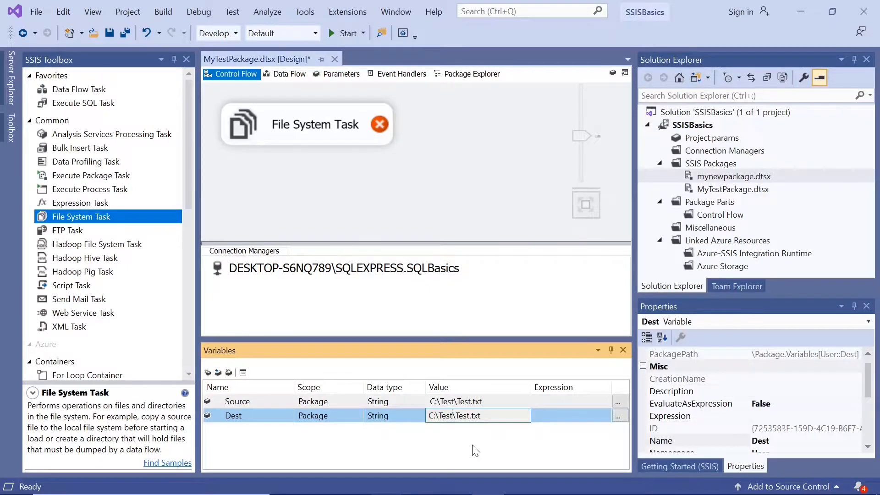
text(\MyTest)
click(495, 438)
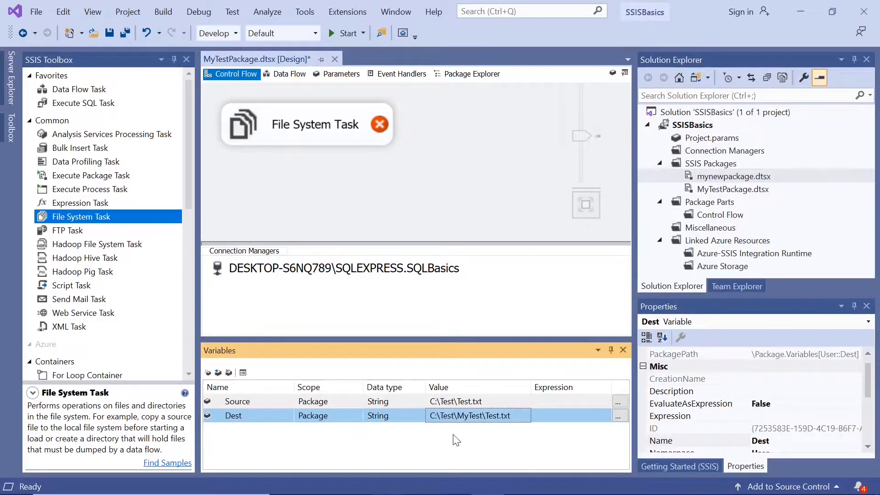
click(622, 350)
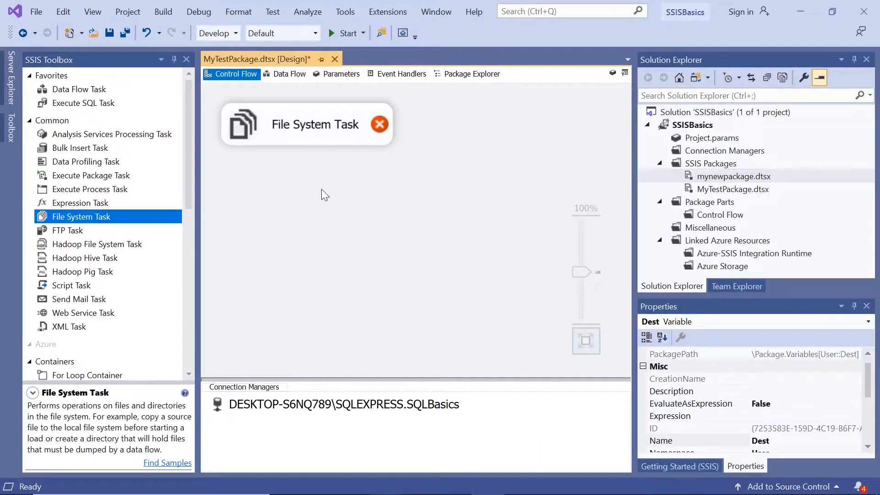
- Open the File System Task for editing and set IsSourcePathVariable to True, keeping the Copy file operation
double_click(238, 126)
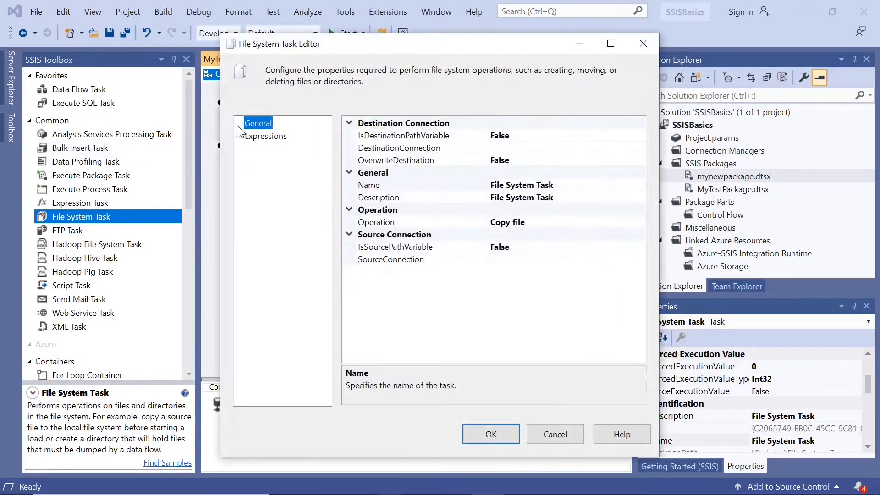
click(527, 222)
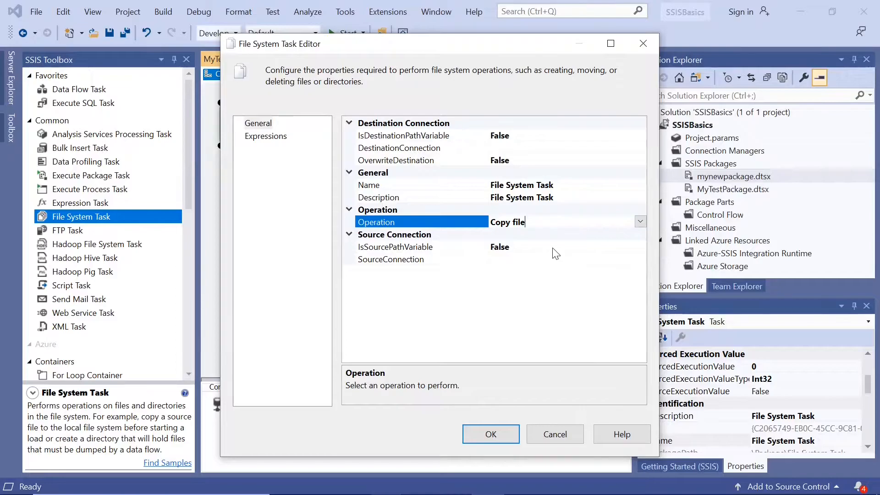
click(476, 248)
double_click(500, 247)
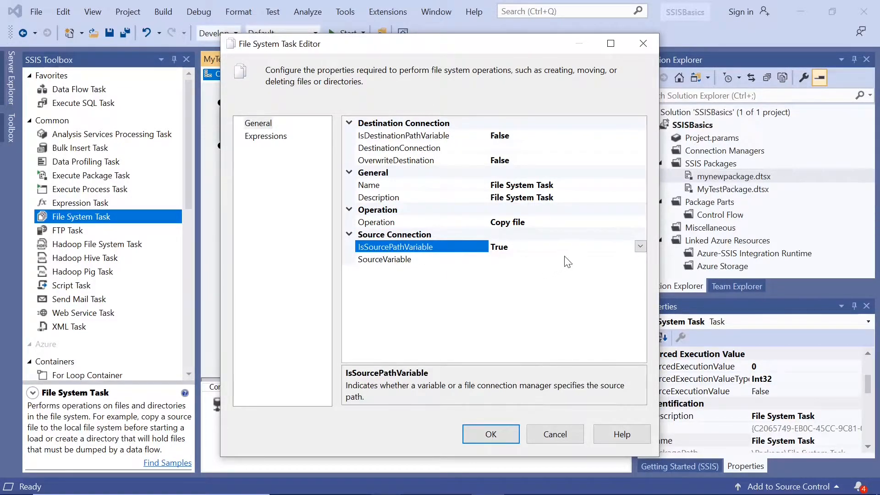
click(640, 247)
click(640, 249)
- Set the task's SourceVariable to User::Source
click(499, 260)
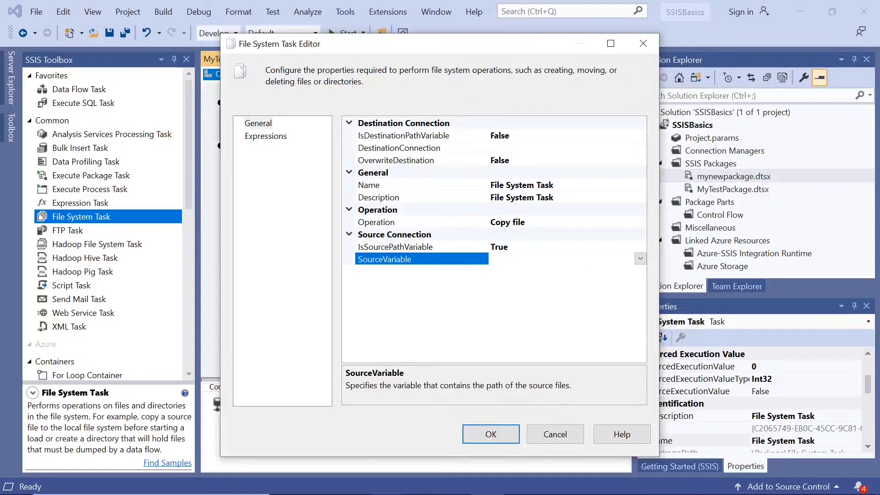
click(640, 259)
drag(645, 301, 660, 397)
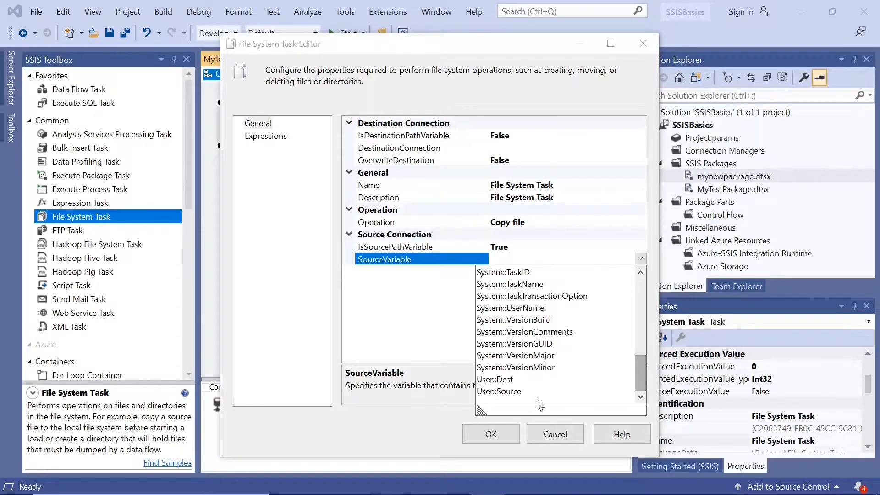
click(514, 391)
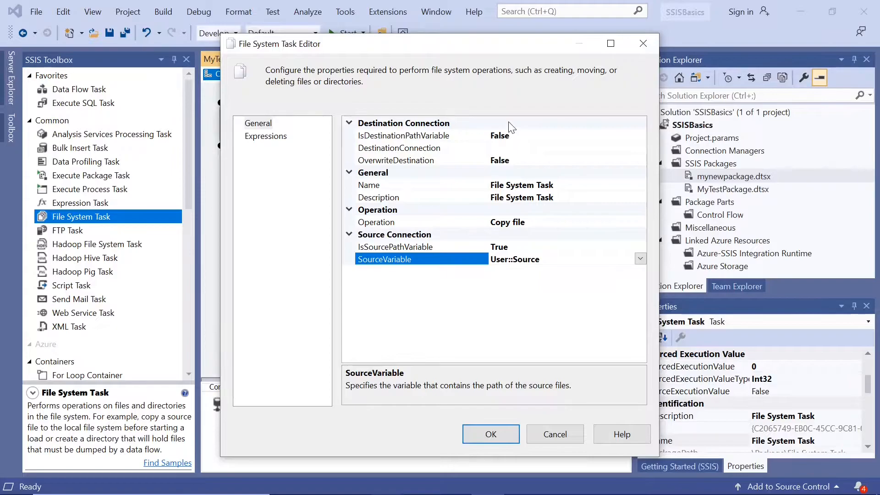
- Set IsDestinationPathVariable to True and choose User::Dest as the task's DestinationVariable
click(520, 136)
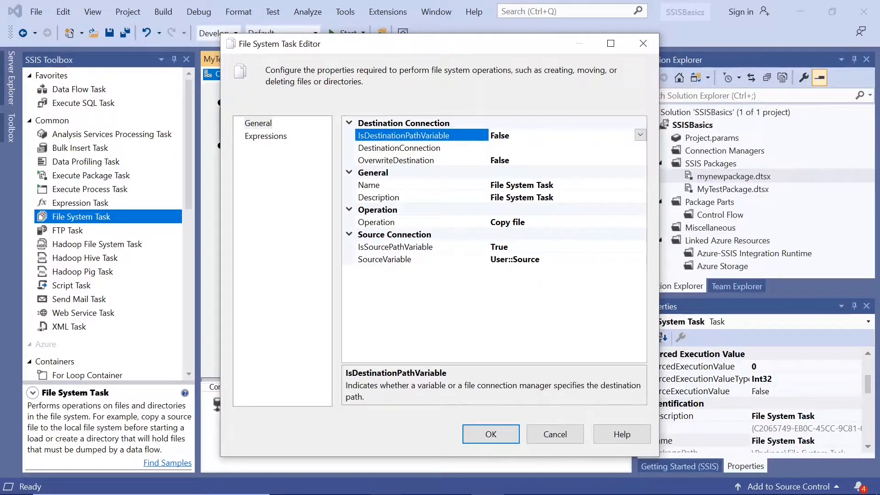
double_click(520, 137)
click(514, 148)
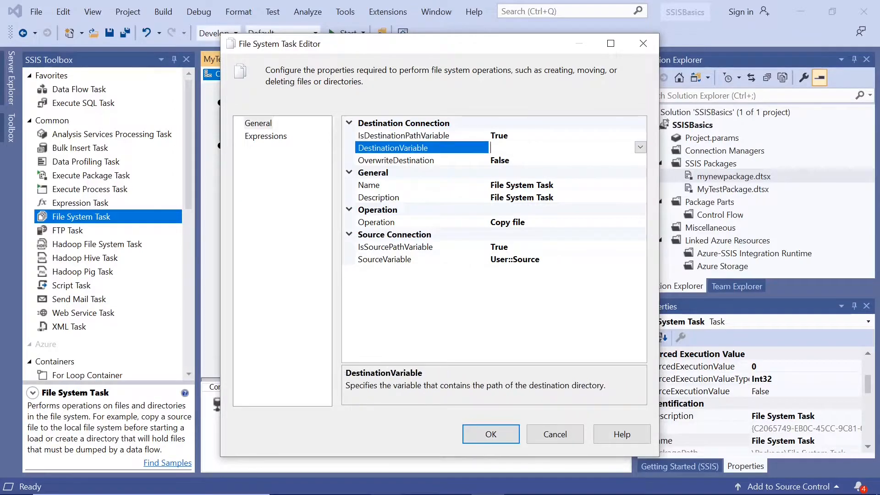
click(641, 147)
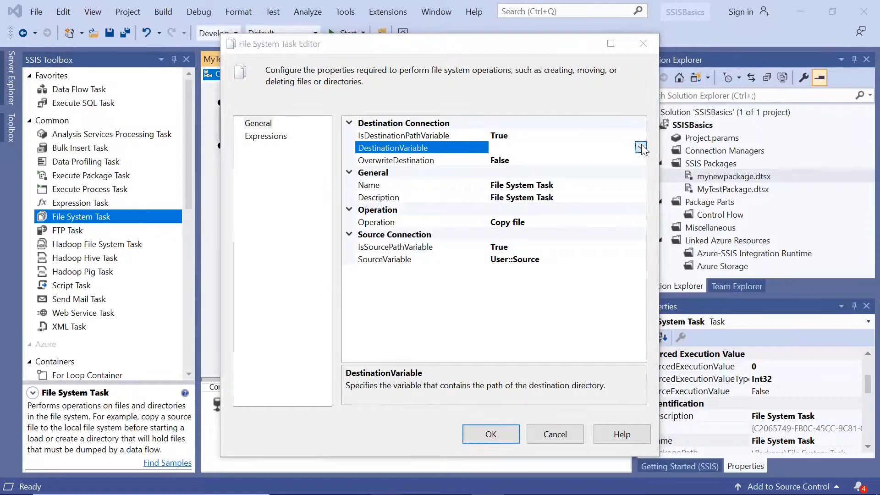
click(523, 173)
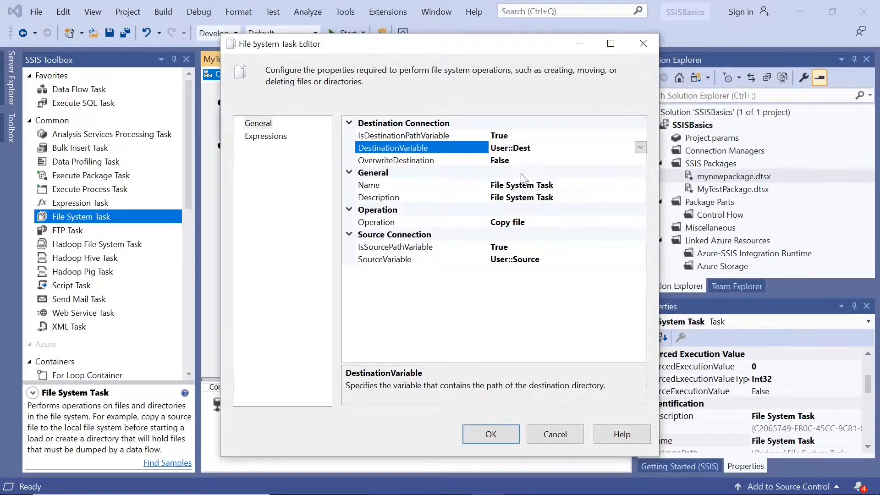
- Keep Copy file as the task's operation and apply the File System Task settings
click(522, 223)
click(640, 221)
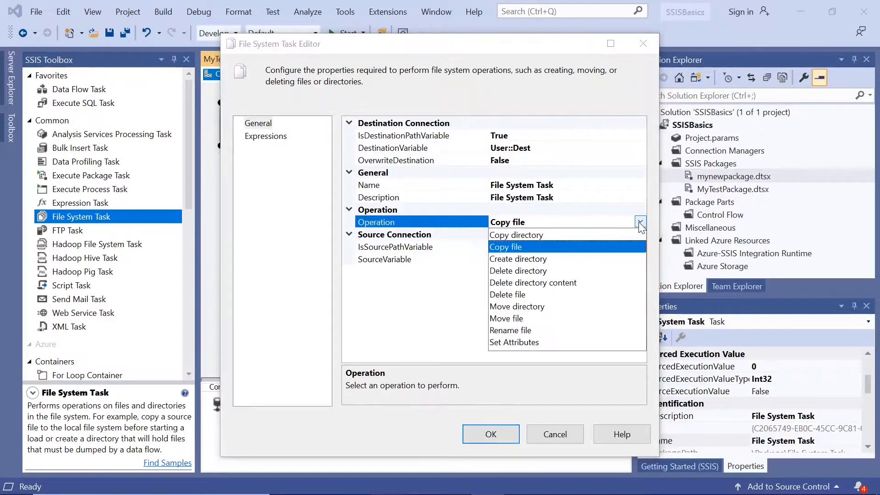
click(535, 247)
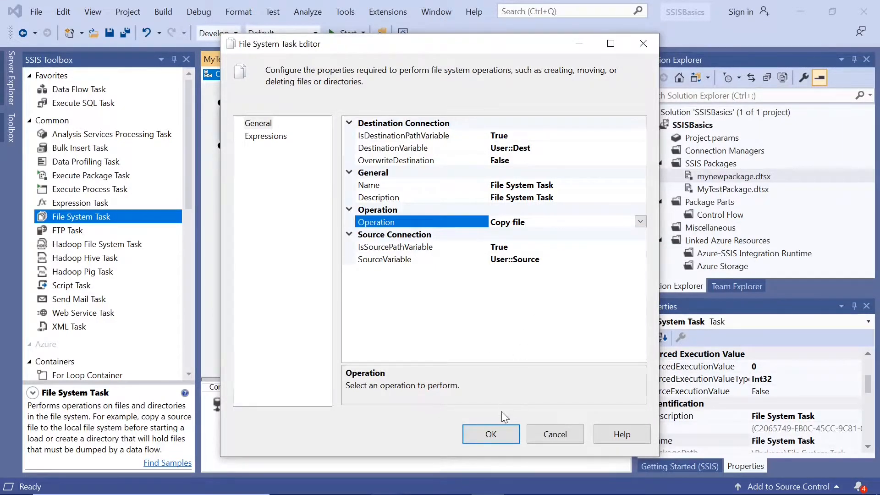
click(491, 435)
click(334, 226)
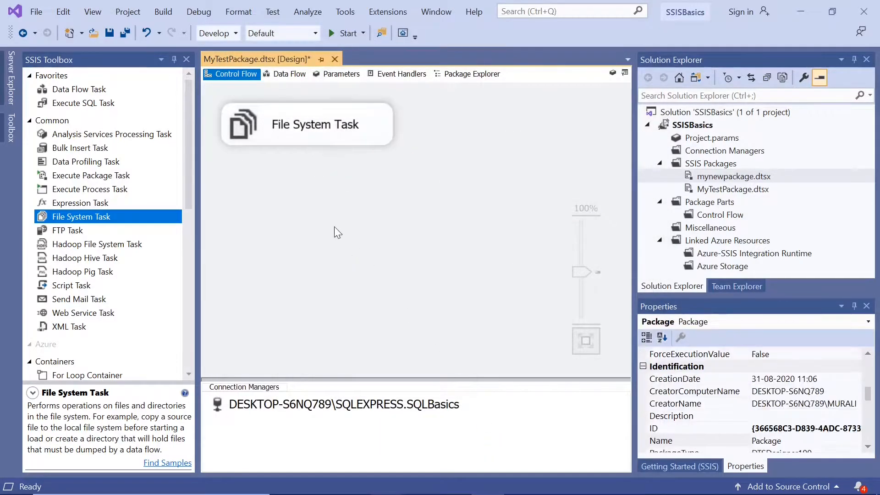
- Save MyTestPackage.dtsx, run it, and return to design mode once execution ends
click(109, 33)
click(328, 34)
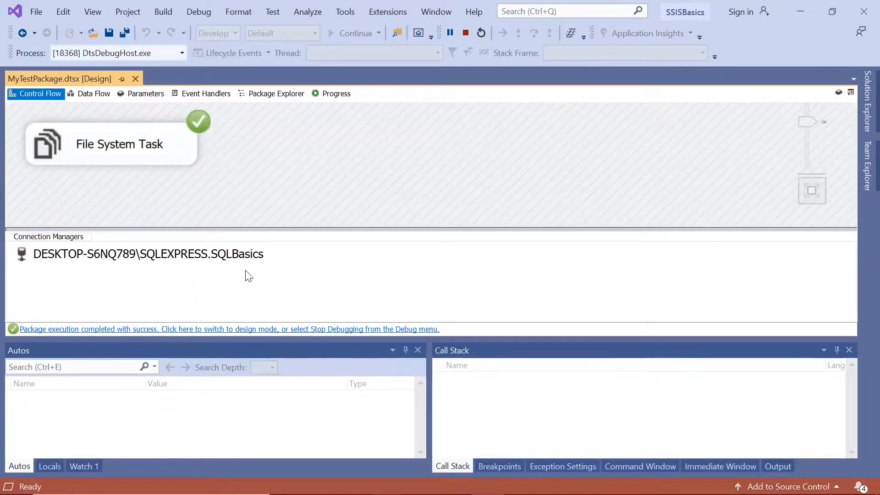
click(198, 329)
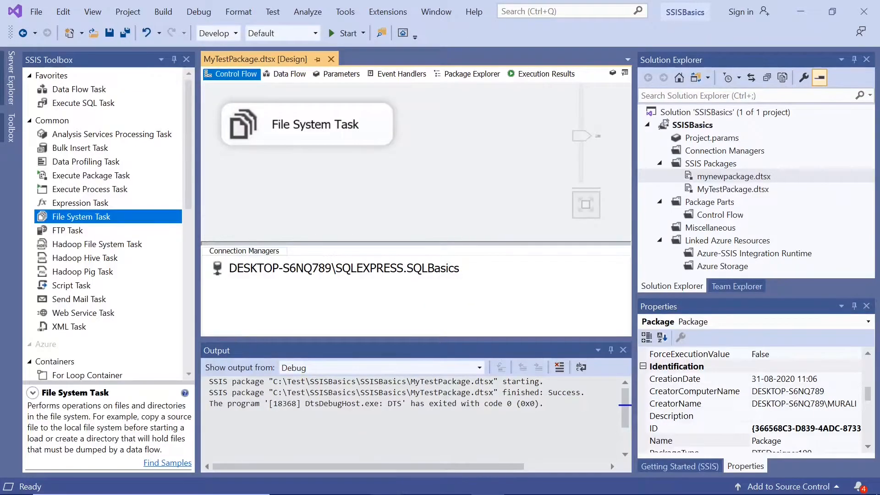
- Switch to File Explorer and compare the contents of Test in the Mytest folder with the original Test file in C:\Test
mouse_move(389, 491)
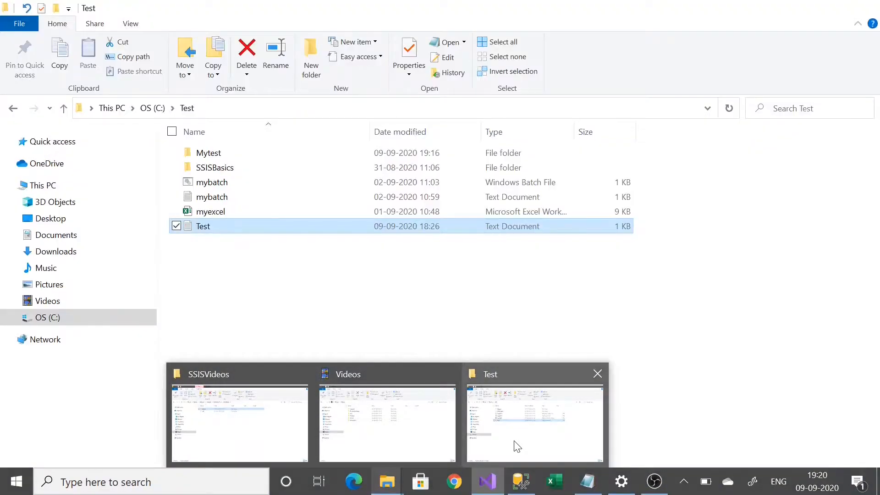
click(516, 447)
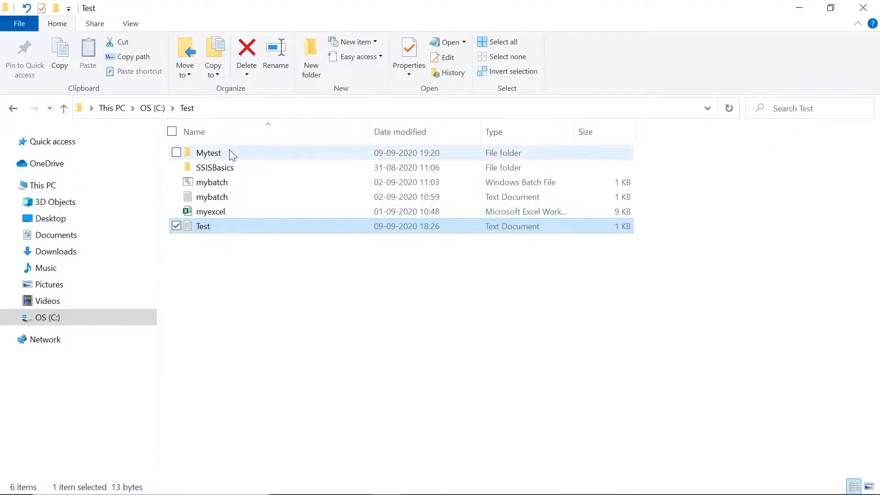
double_click(212, 156)
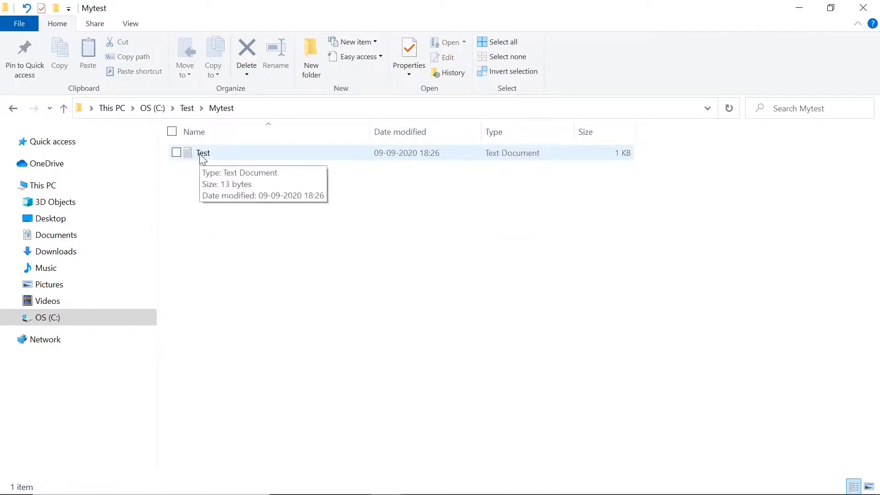
double_click(203, 154)
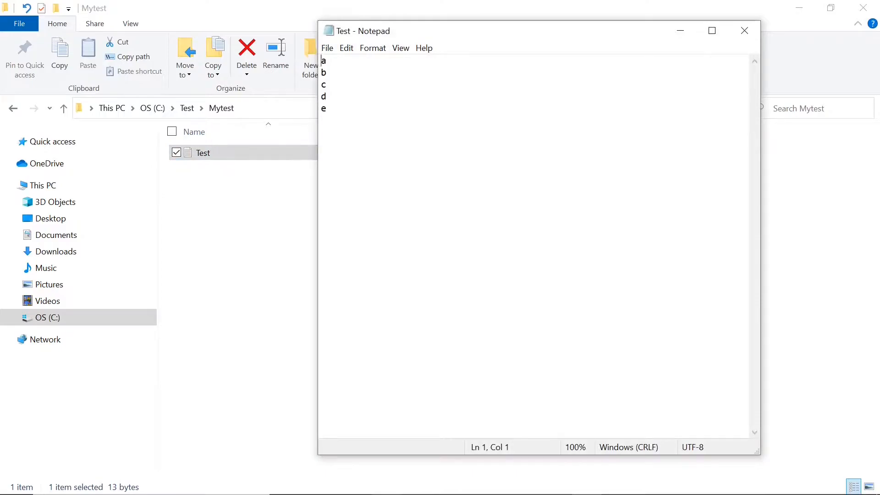
click(738, 35)
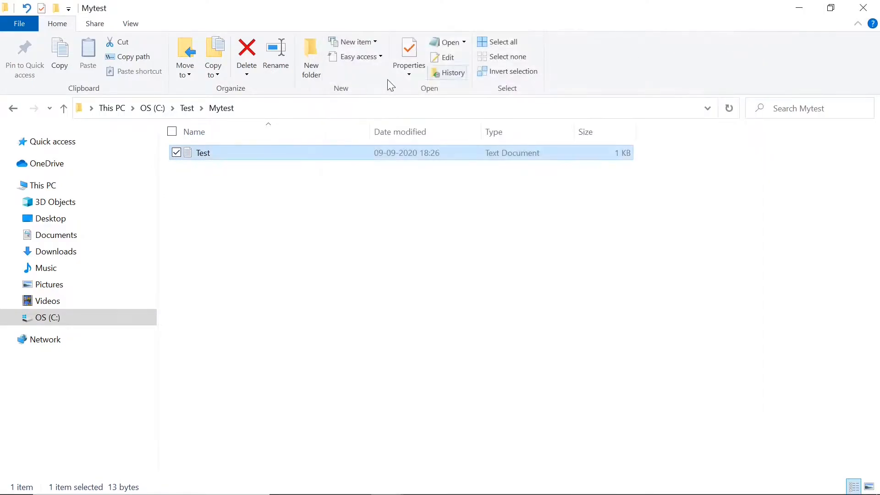
click(188, 109)
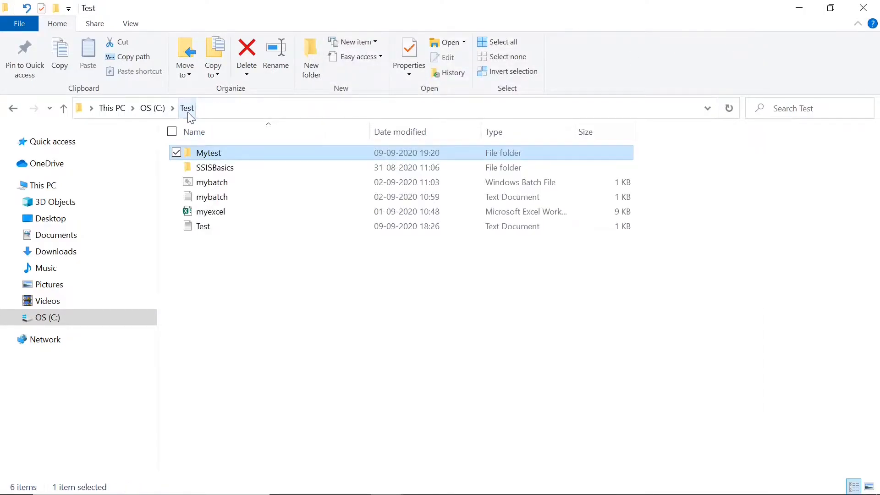
double_click(206, 229)
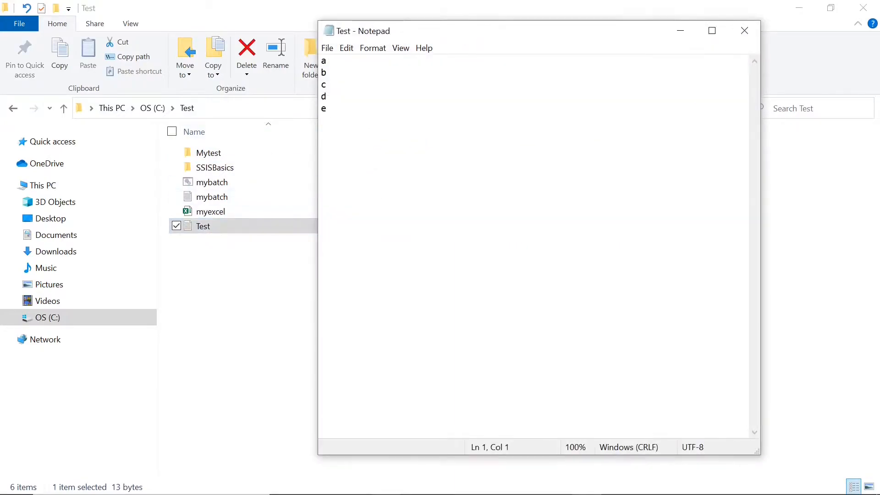
click(745, 30)
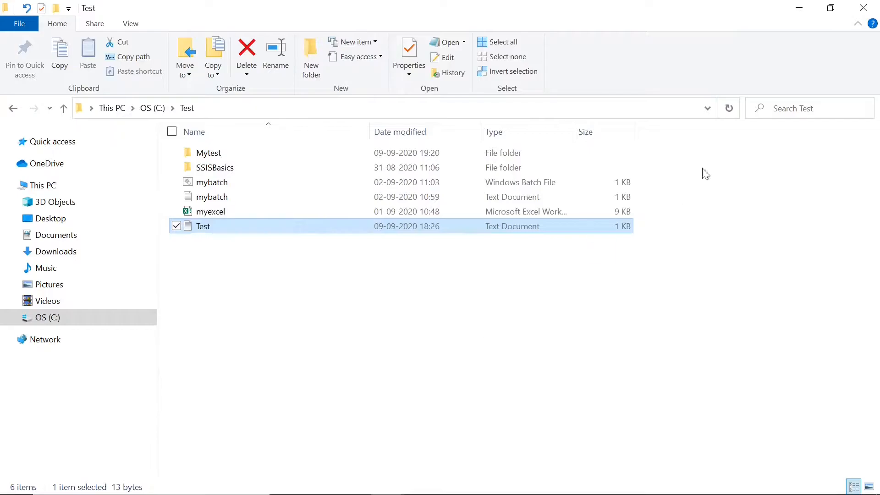
click(798, 9)
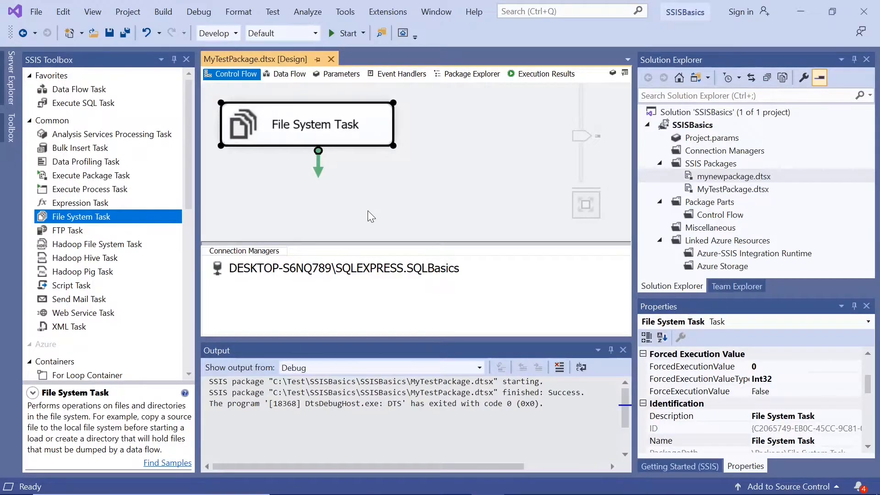
- Change the File System Task's operation to Delete file, keep User::Source as its SourceVariable, and apply the settings
double_click(246, 129)
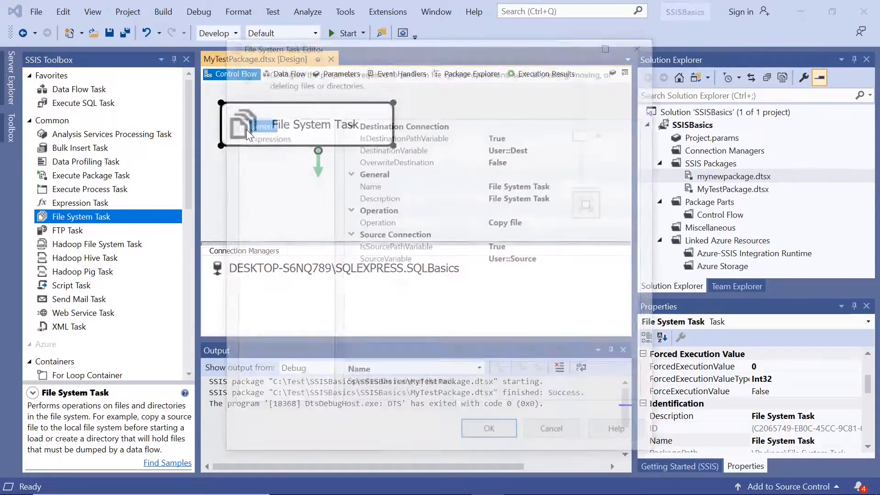
click(533, 225)
click(641, 222)
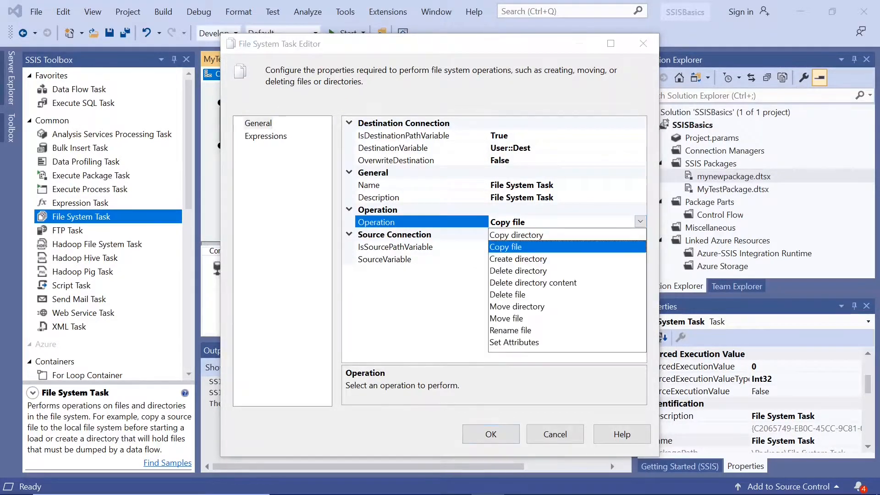
click(513, 296)
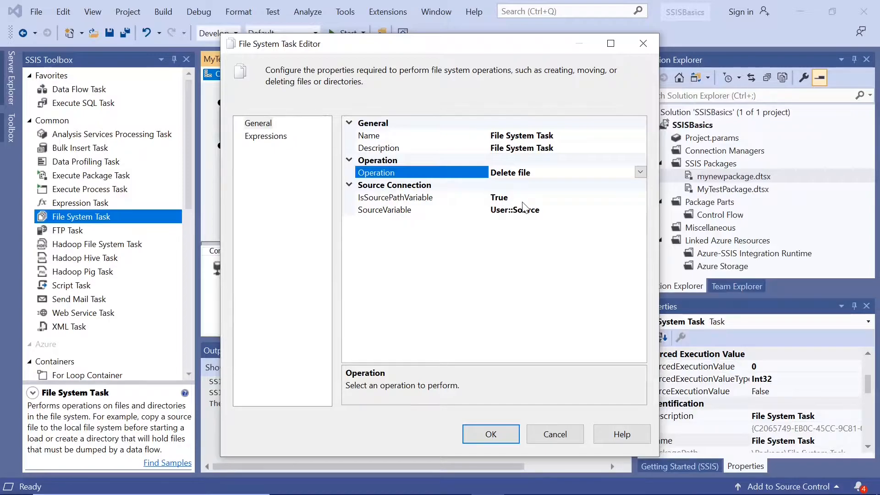
click(569, 210)
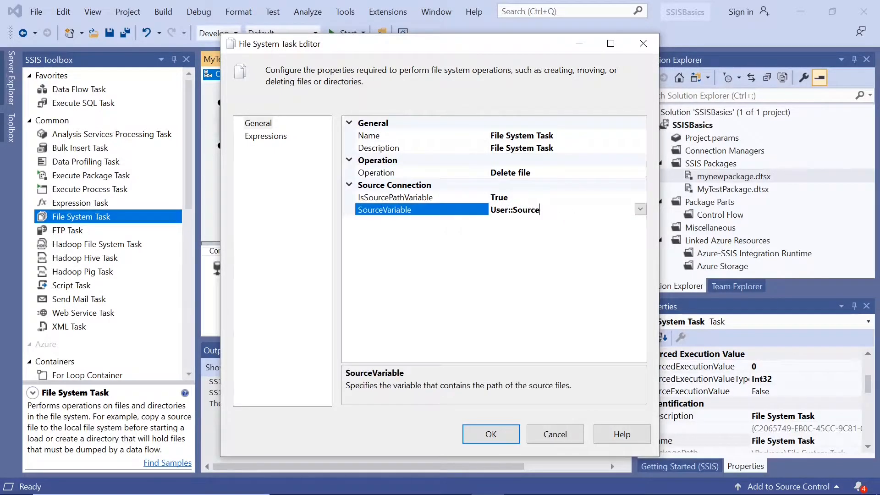
click(641, 210)
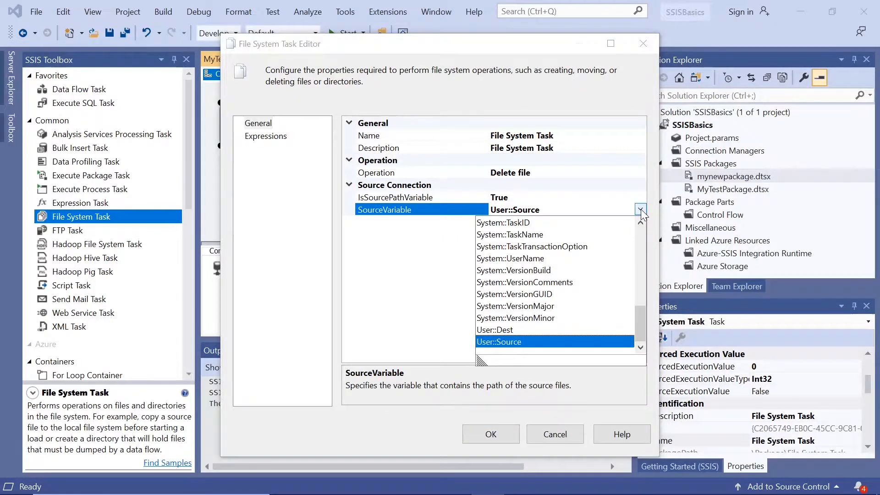
click(641, 209)
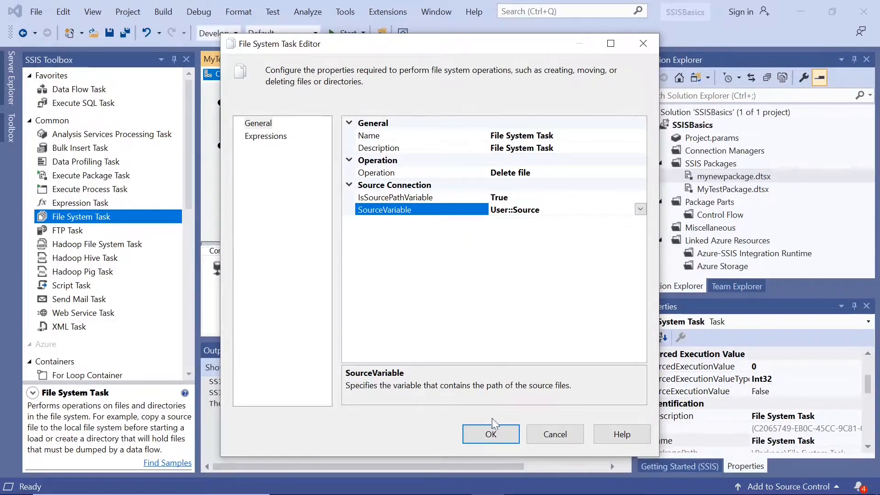
click(491, 432)
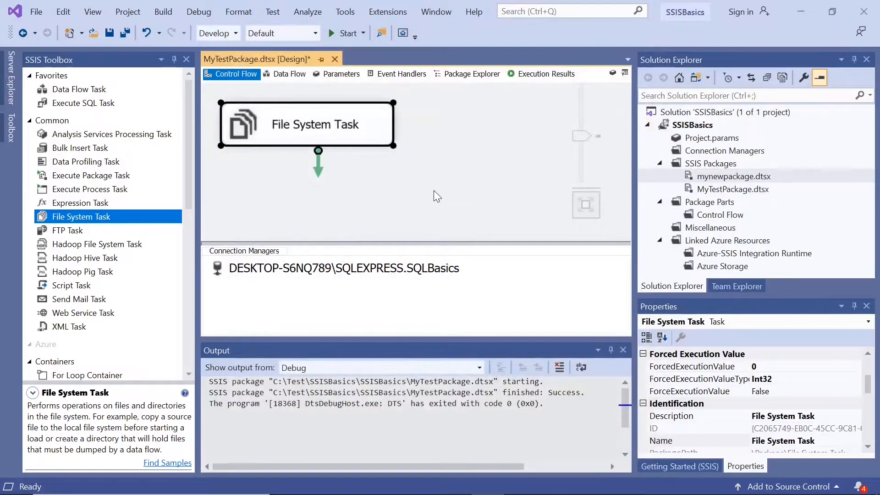
click(434, 191)
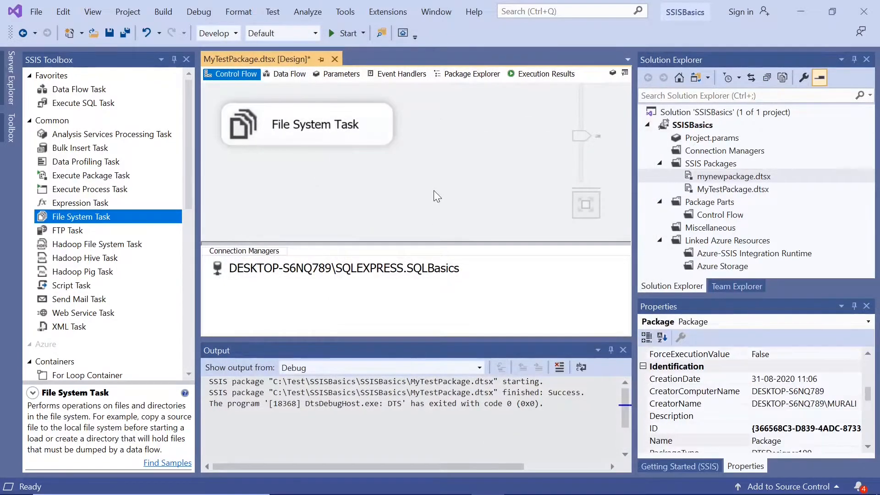
- Save the package with the Delete file operation, execute it, and go back to design mode
click(110, 33)
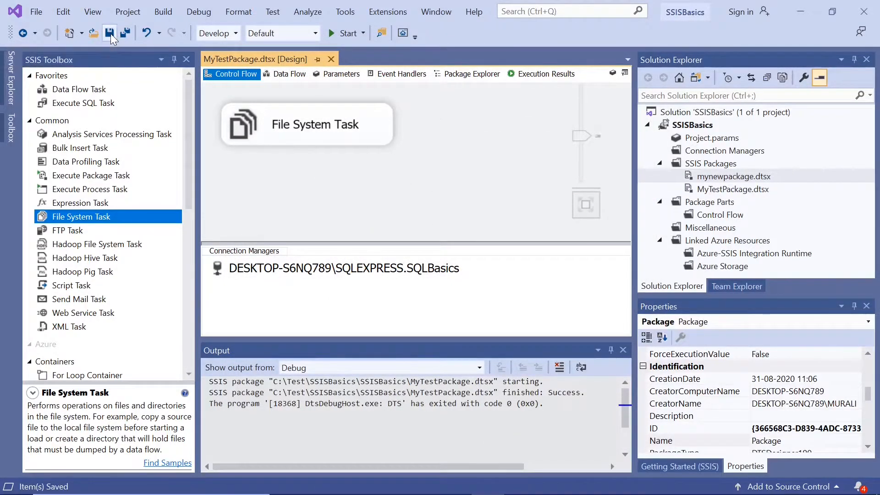
click(331, 30)
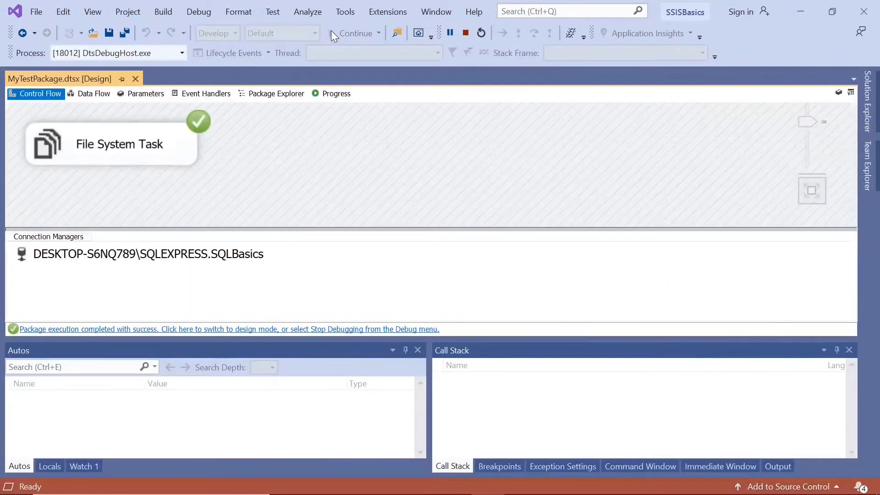
click(183, 329)
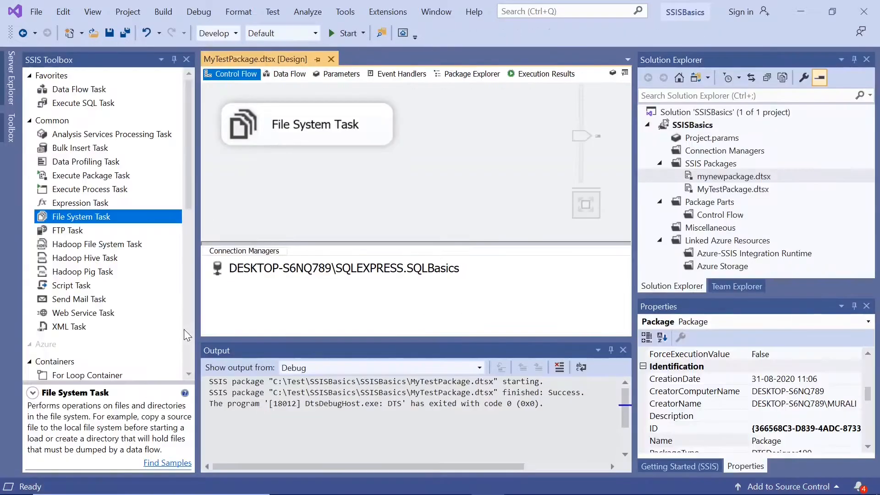
- Check the C:\Test and Mytest folders in File Explorer for the Test file, and return to the File System Task in Visual Studio
mouse_move(555, 494)
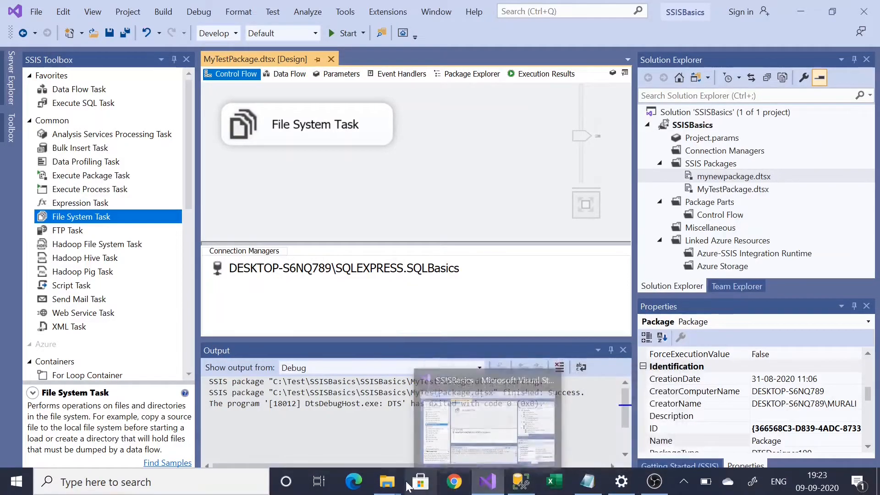
mouse_move(387, 482)
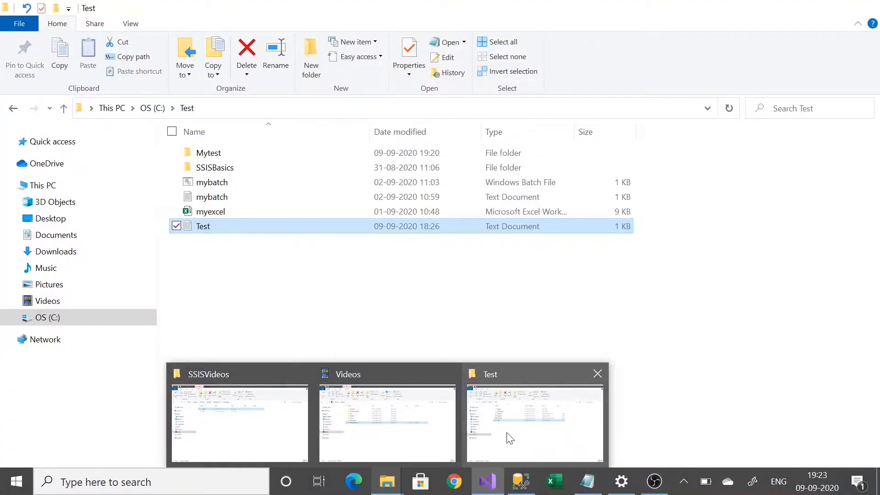
click(510, 438)
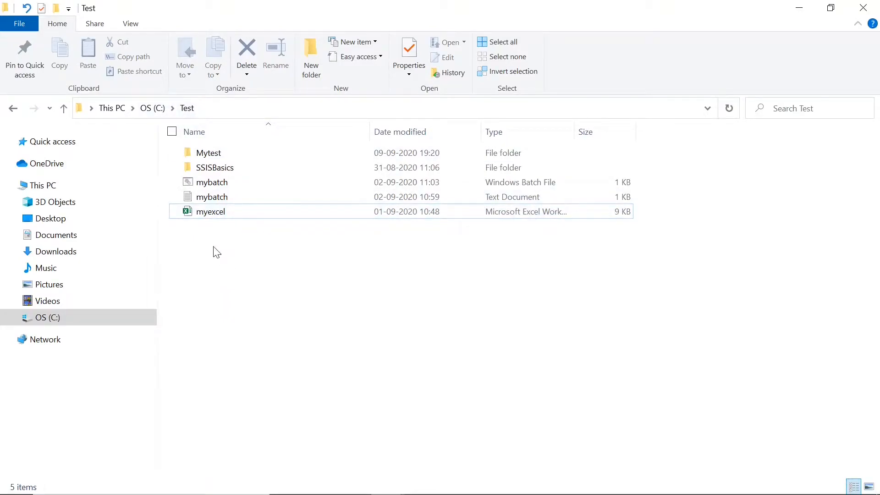
double_click(214, 156)
click(187, 108)
click(225, 250)
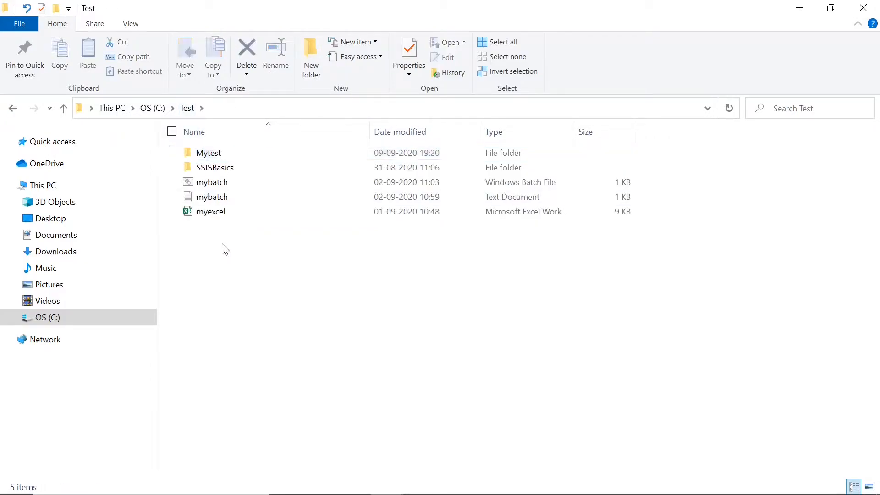
click(799, 8)
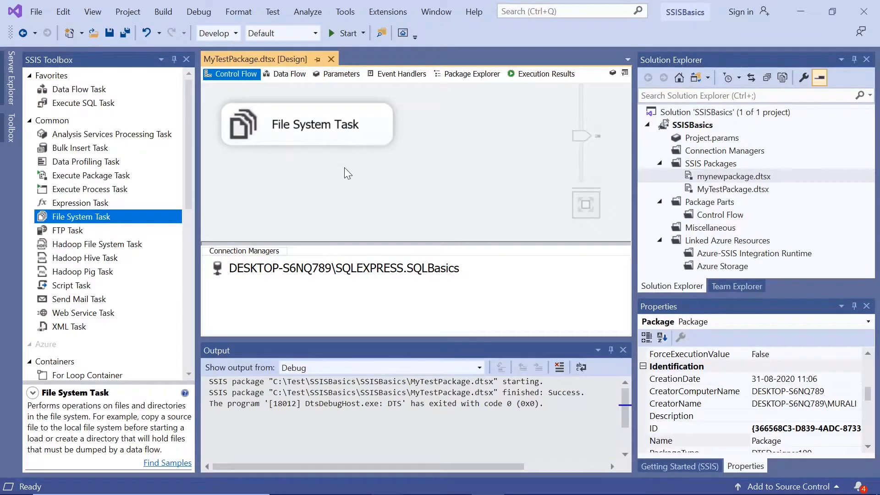
click(320, 134)
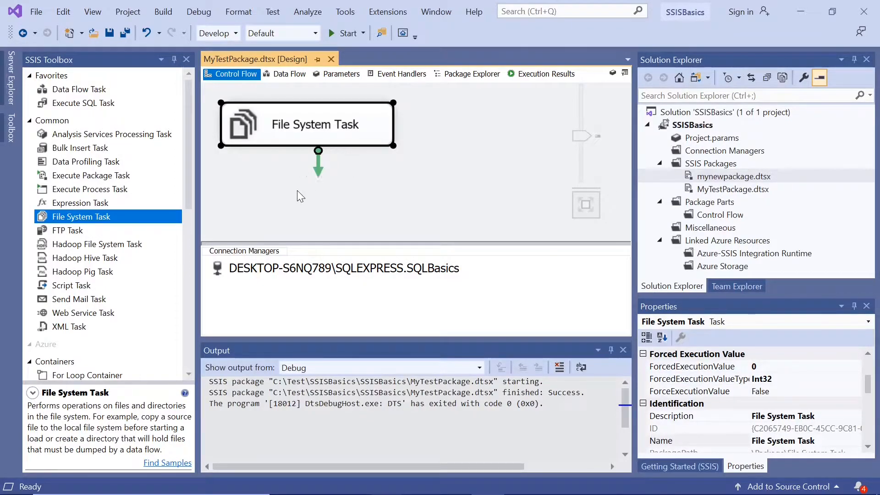
- Change the File System Task's operation to Move file and set its SourceVariable to User::Dest
double_click(242, 128)
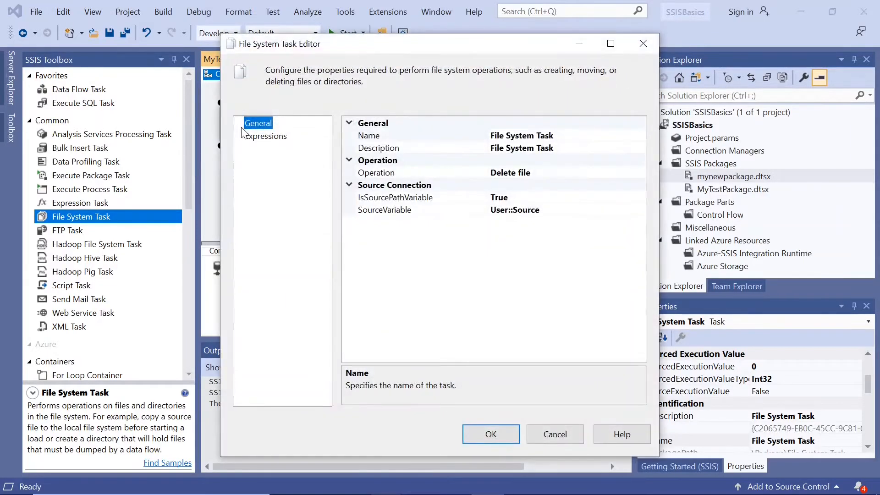
click(554, 177)
click(641, 172)
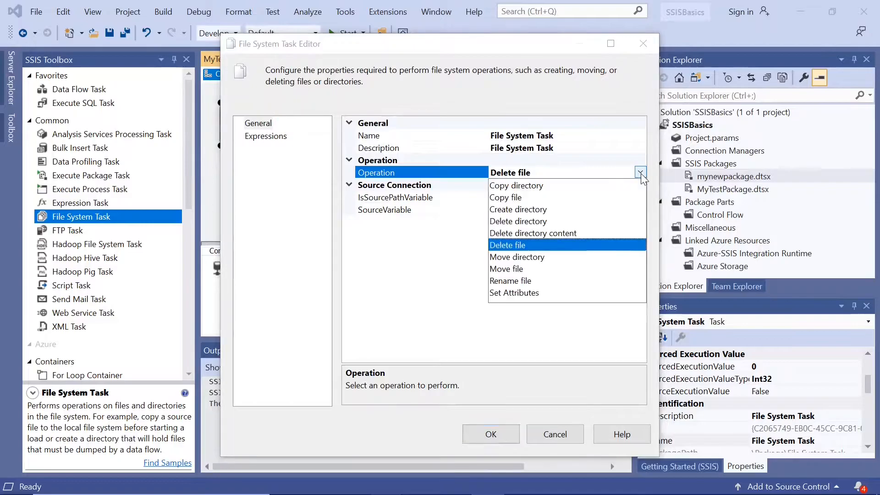
click(515, 270)
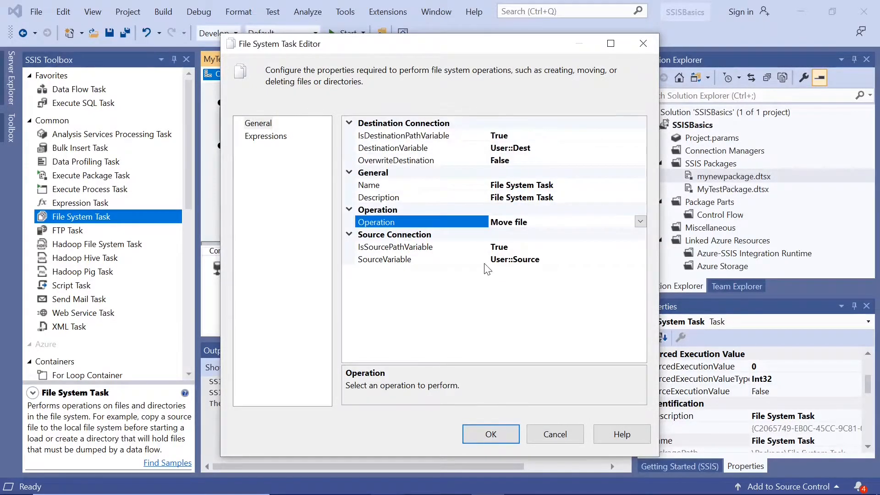
click(566, 262)
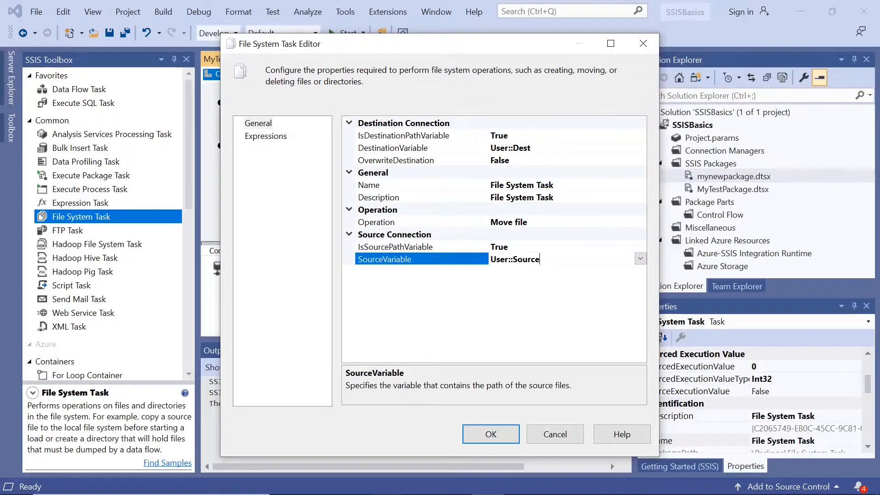
click(640, 259)
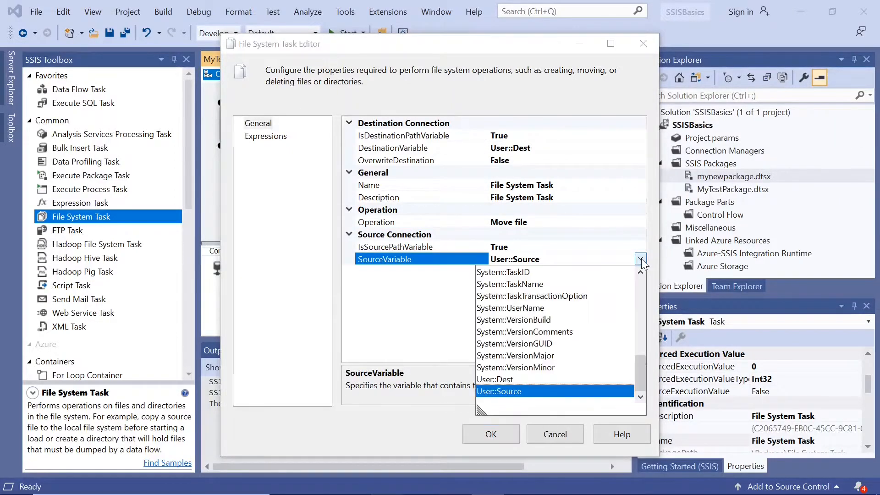
click(506, 380)
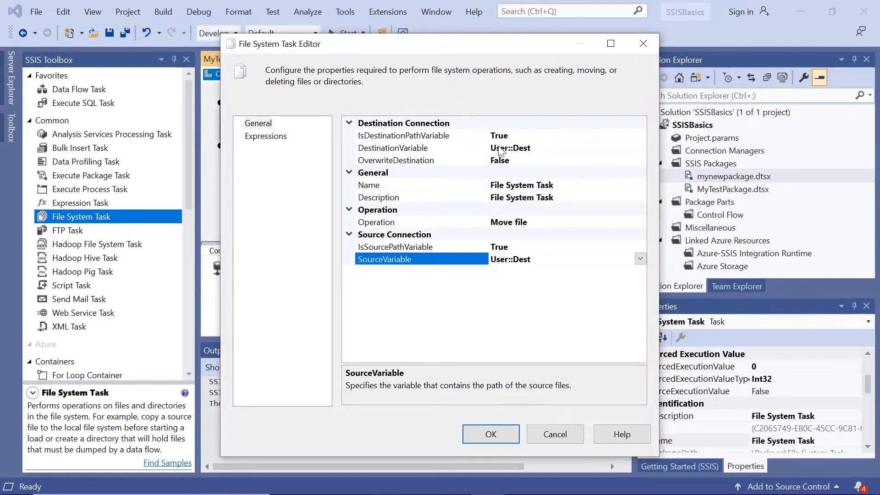
- Set the File System Task's DestinationVariable to User::Source and apply the settings
click(536, 149)
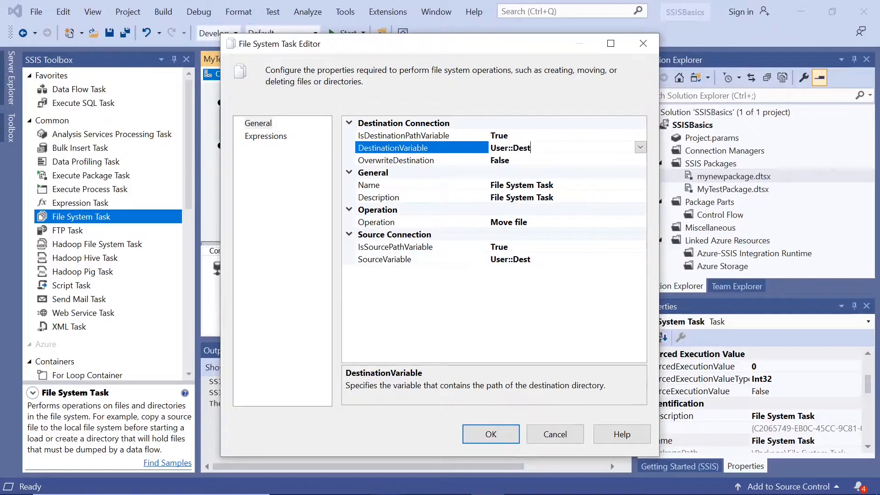
click(641, 147)
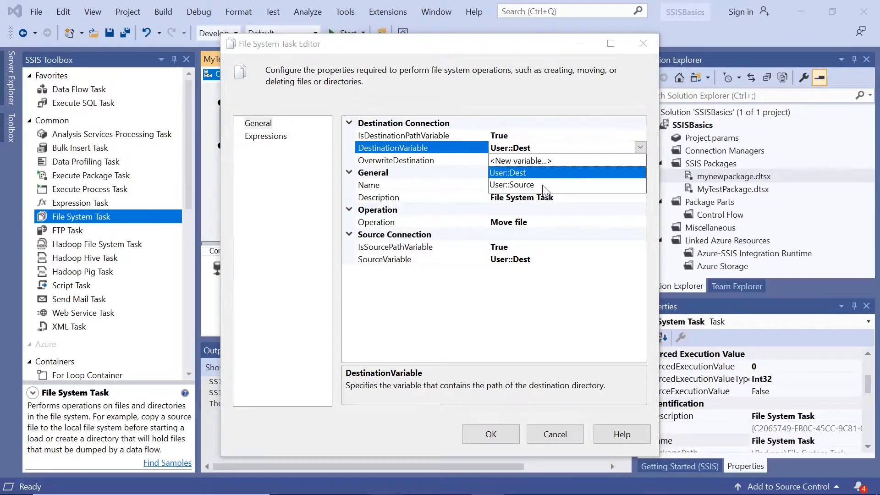
click(545, 185)
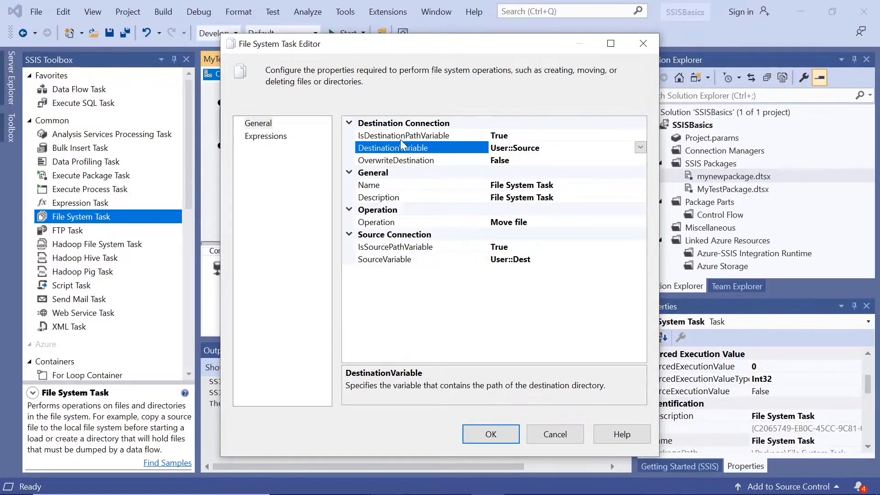
click(387, 138)
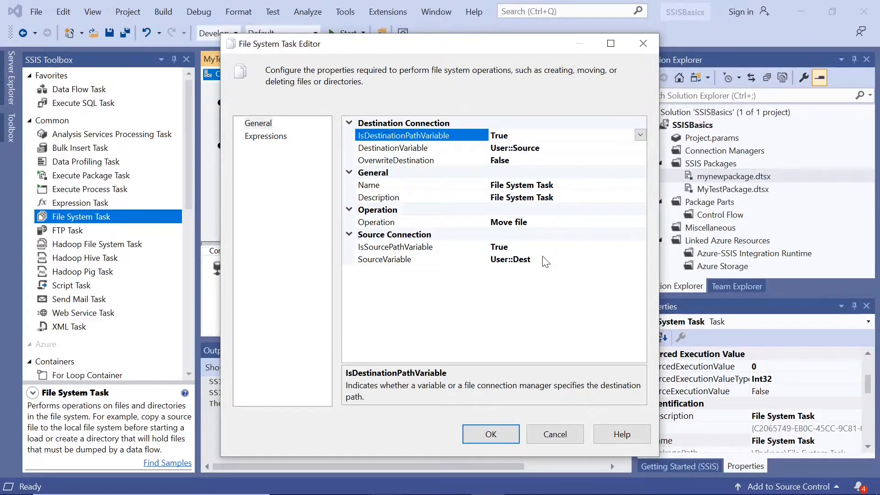
click(486, 437)
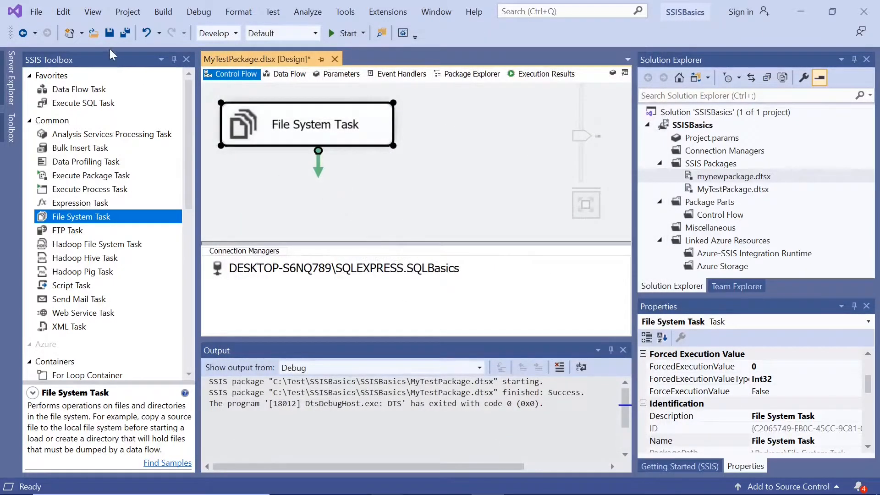
- Save the package with the Move file operation, execute it, and go back to design mode
click(108, 36)
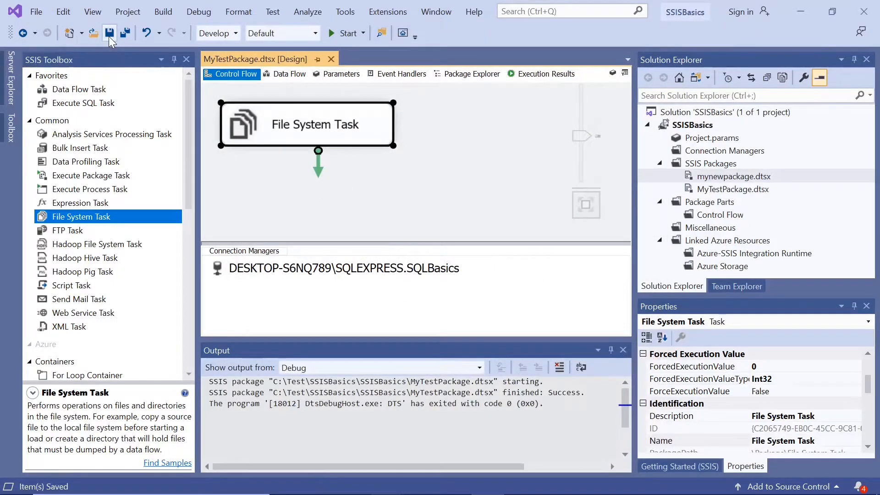
click(331, 37)
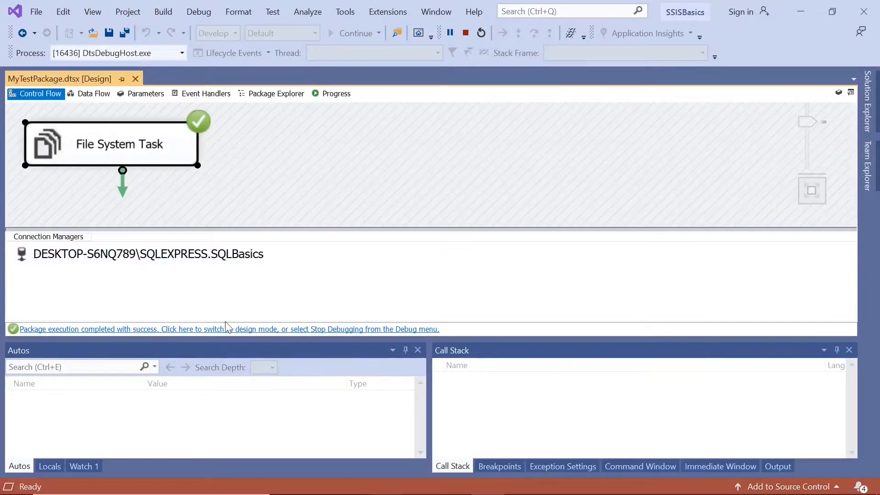
click(224, 331)
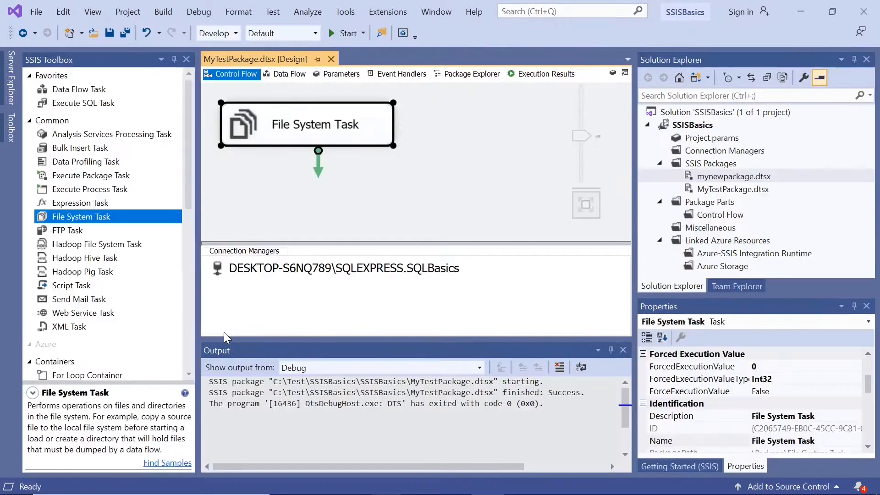
- Switch to File Explorer, check the Test file's contents in C:\Test and the Mytest folder, and return to Visual Studio
mouse_move(585, 489)
mouse_move(388, 482)
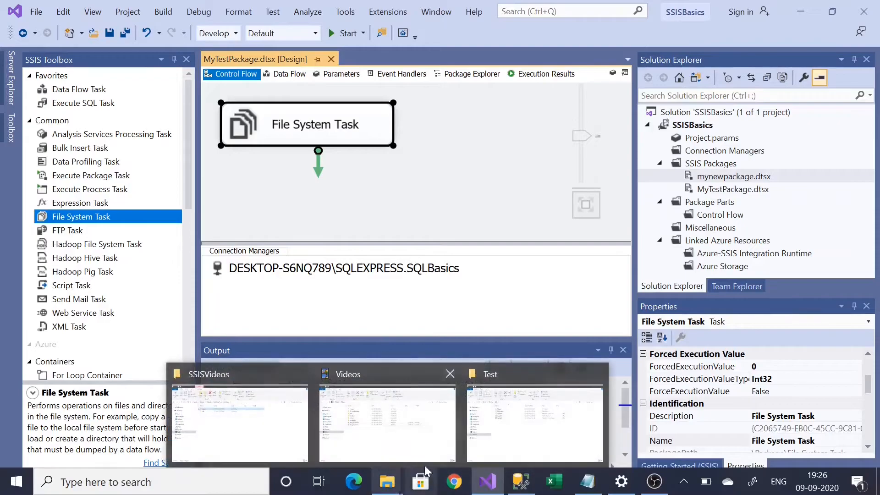
click(532, 436)
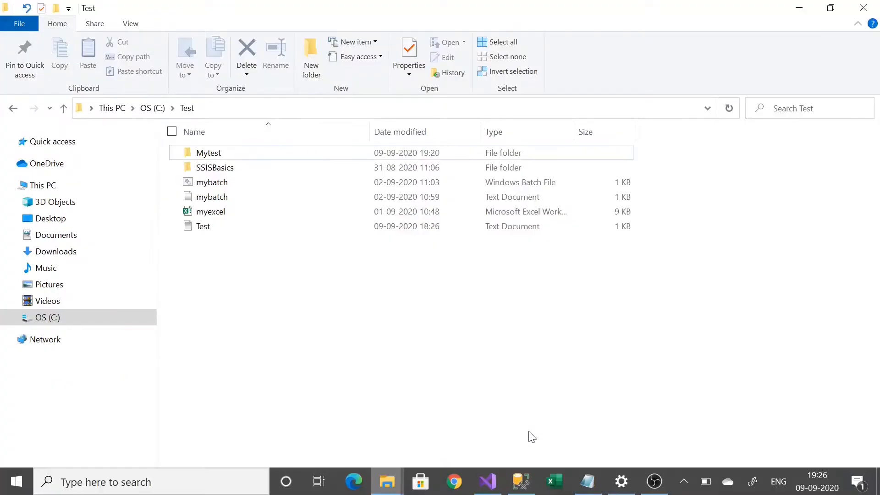
double_click(205, 231)
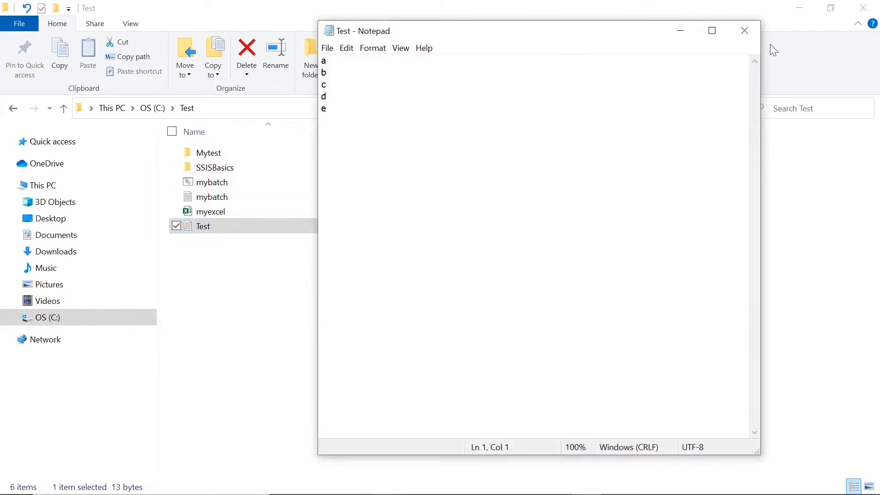
click(745, 31)
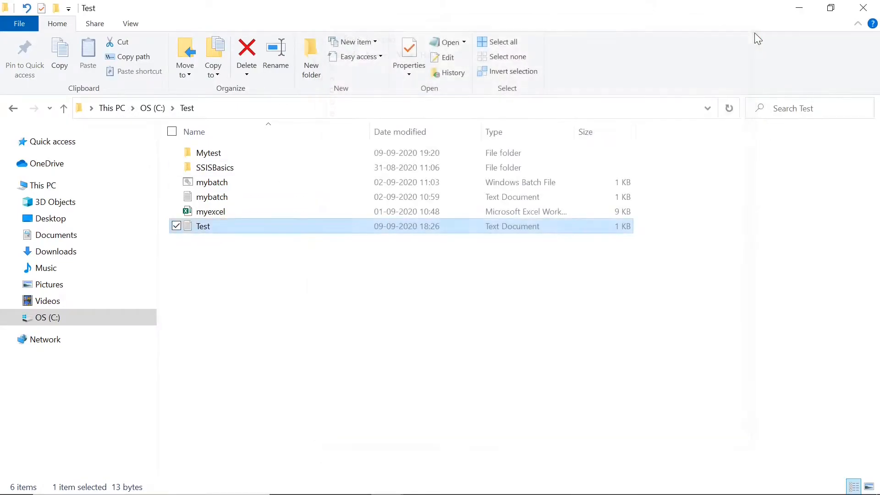
double_click(211, 158)
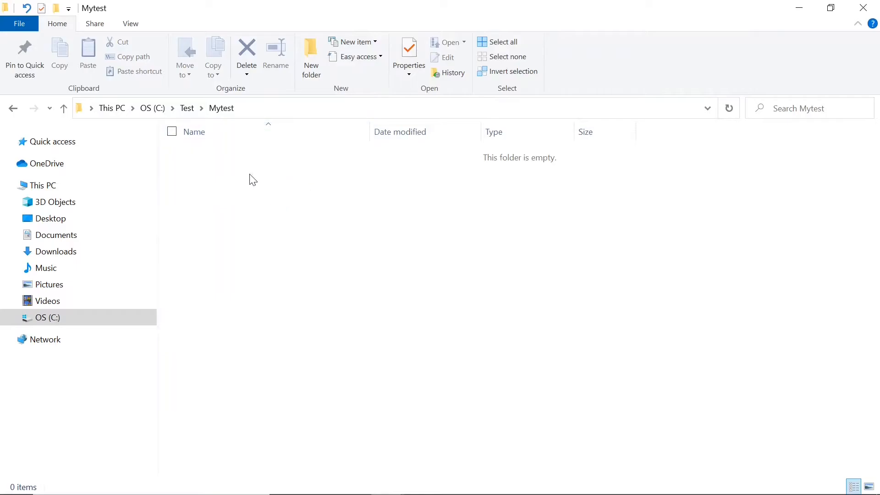
click(187, 108)
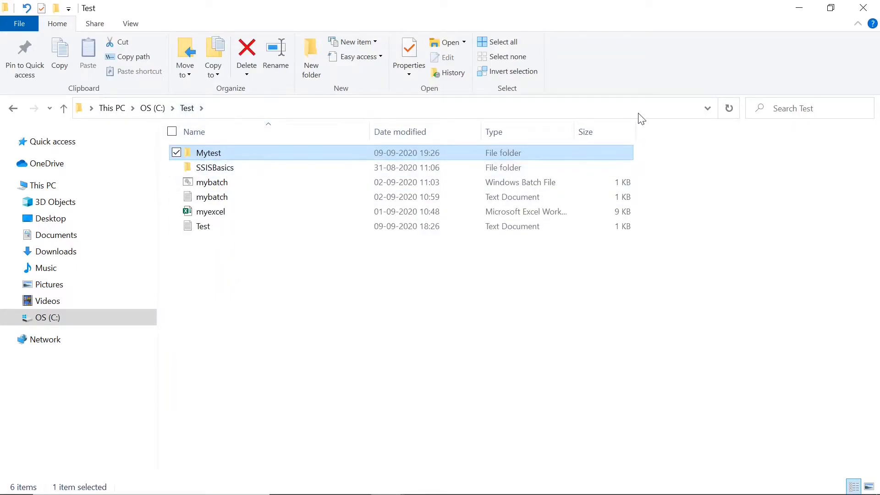
click(799, 8)
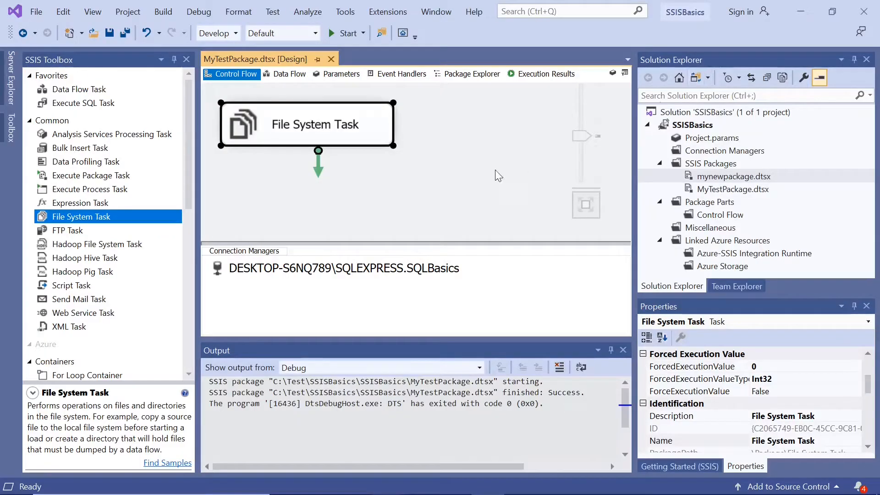
- Review the File System Task's Move file source and destination settings, and close its editor without changes
click(423, 174)
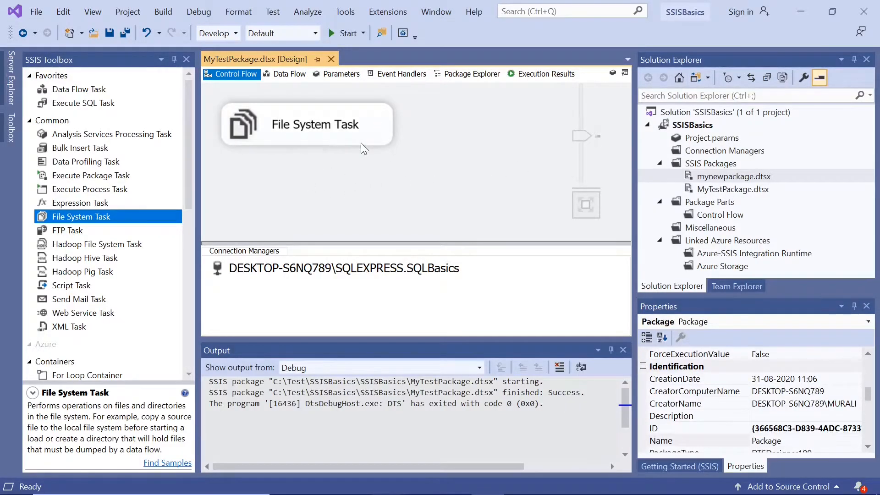
double_click(244, 124)
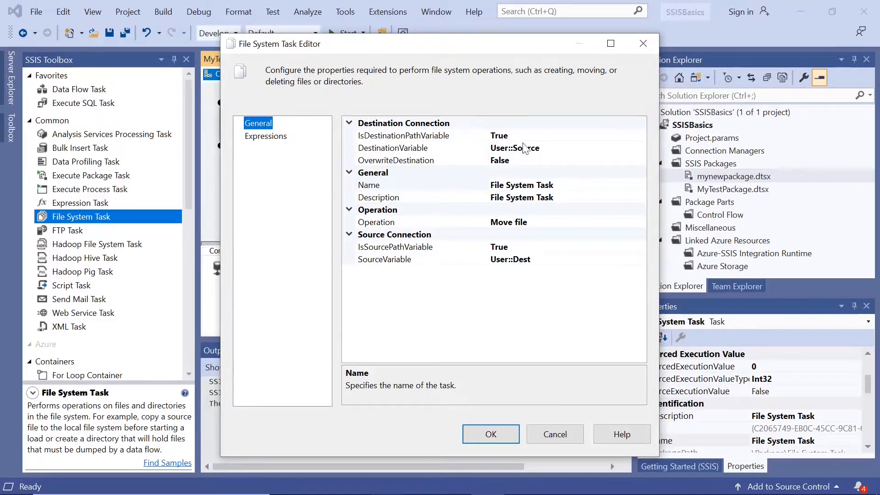
click(651, 42)
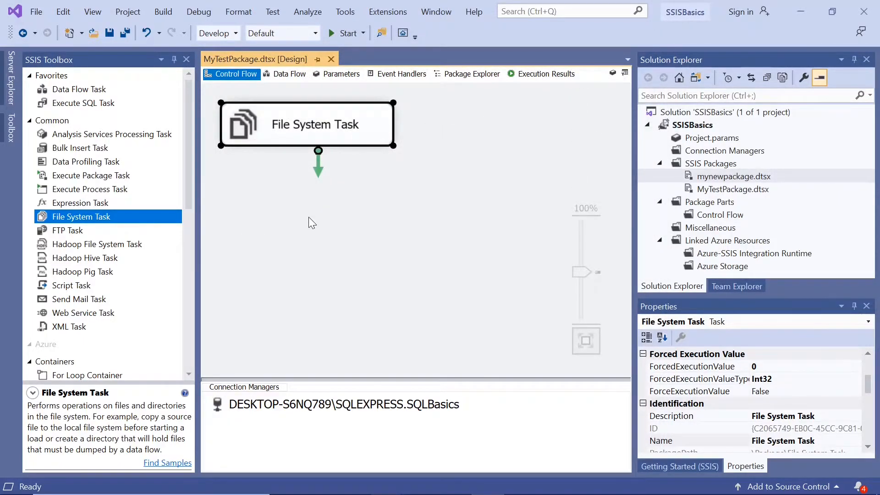
- Switch to File Explorer, look at the Test file in C:\Test, and return to the package design in Visual Studio
mouse_move(492, 486)
mouse_move(387, 481)
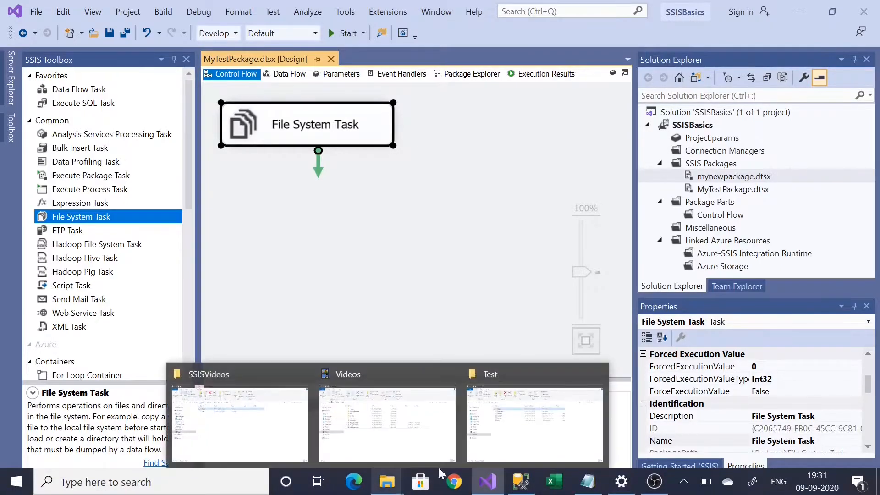
click(521, 446)
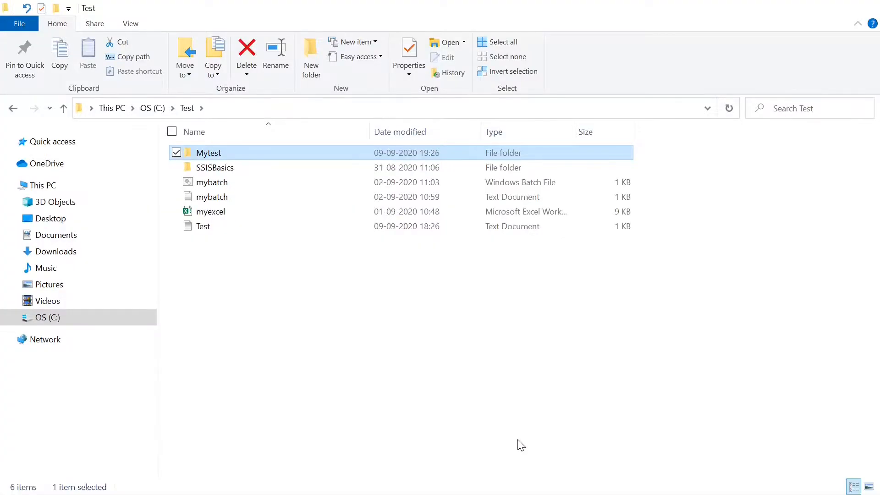
click(204, 227)
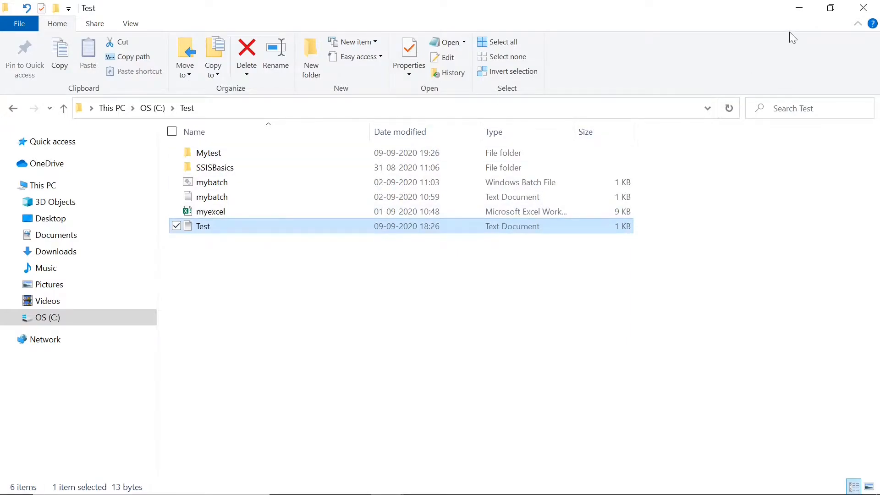
click(800, 13)
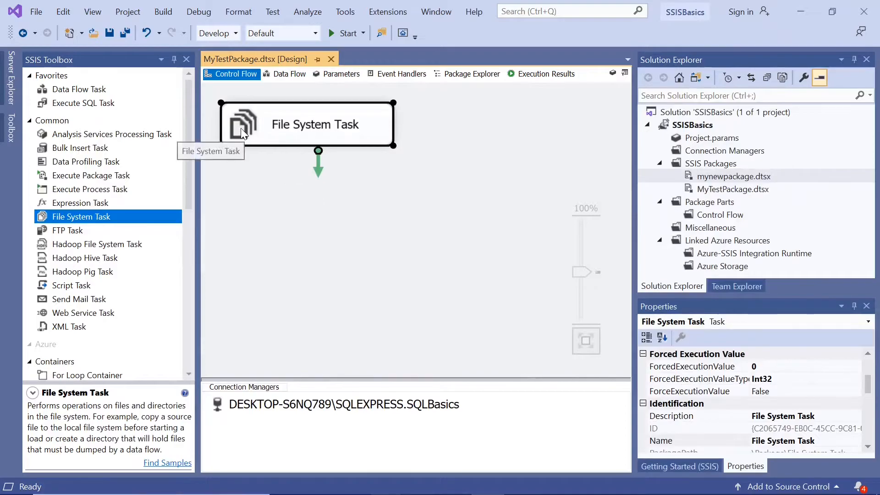
- Show the package's variables and add a new variable named Renamedfile
click(93, 12)
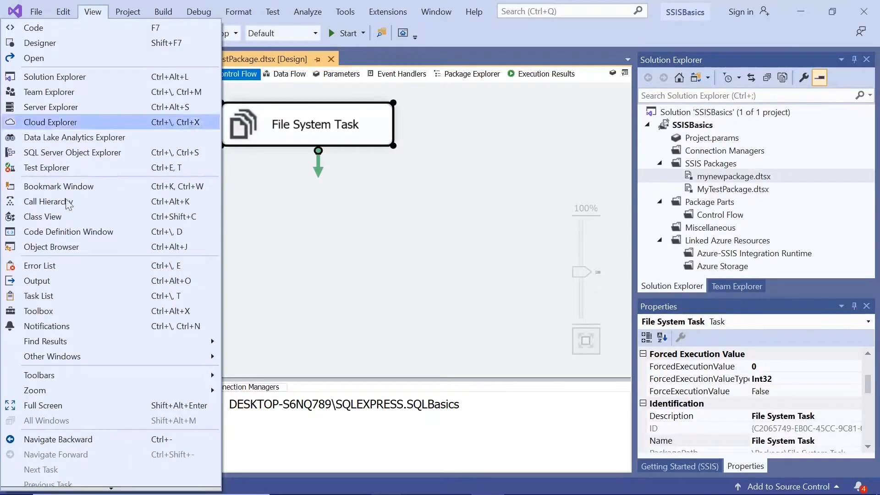
mouse_move(64, 354)
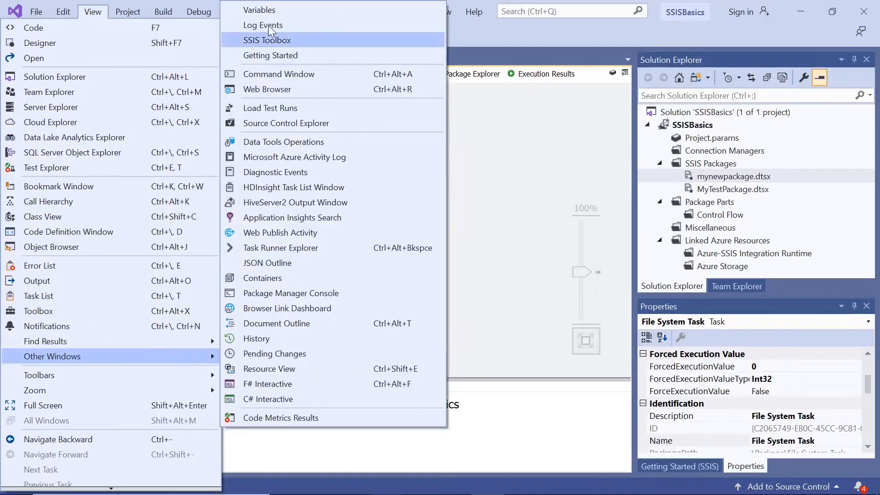
click(265, 9)
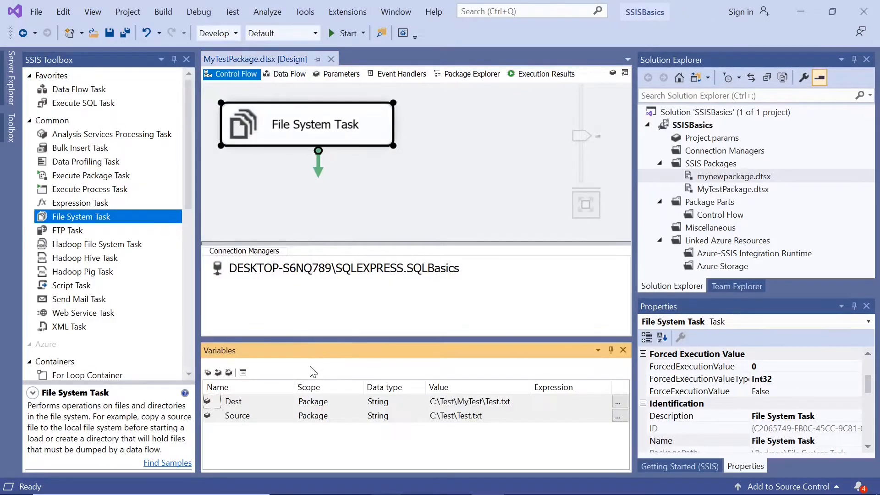
click(208, 373)
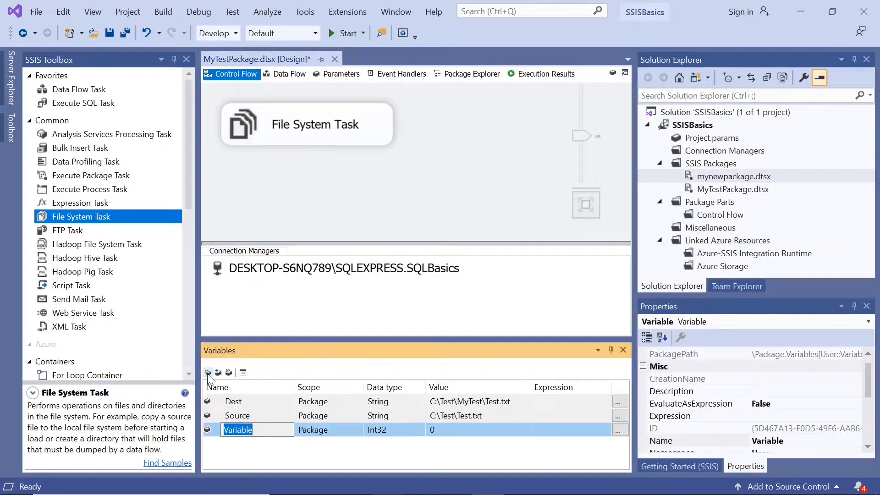
text(Re)
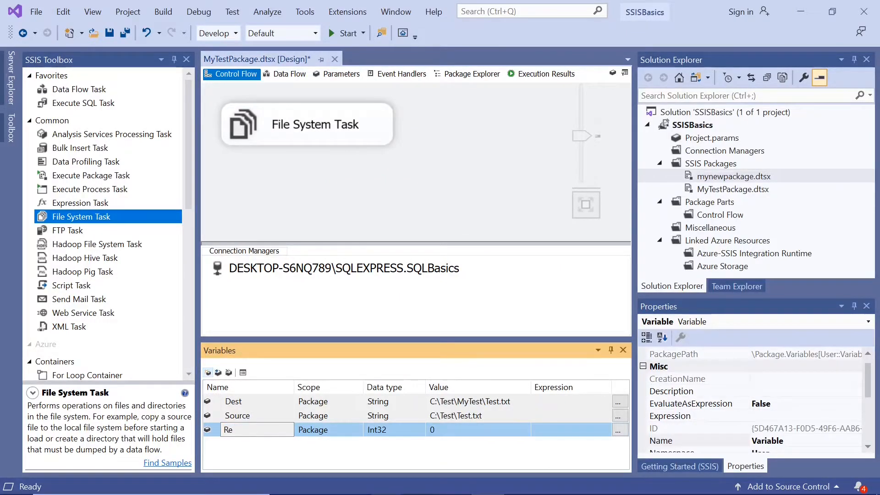
text(namedfile)
- Set the Renamedfile variable's data type to String and its value to C:\Test\myTest.txt, and close the variables list
click(403, 432)
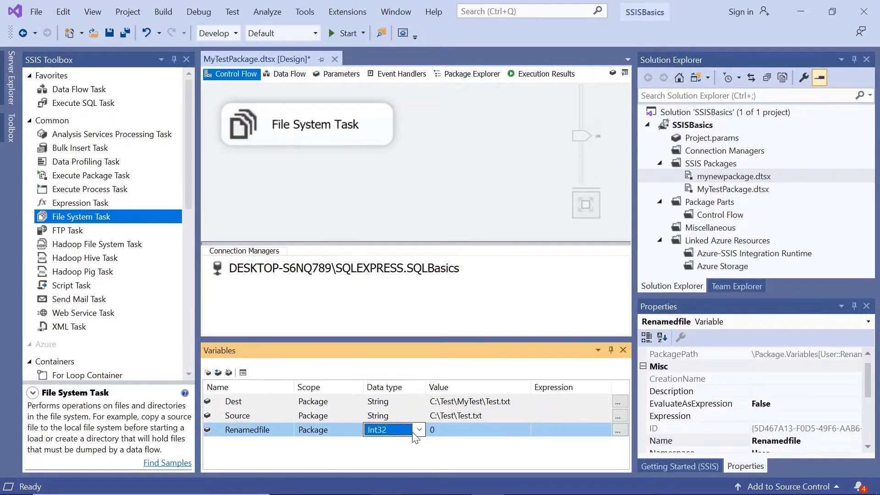
click(418, 431)
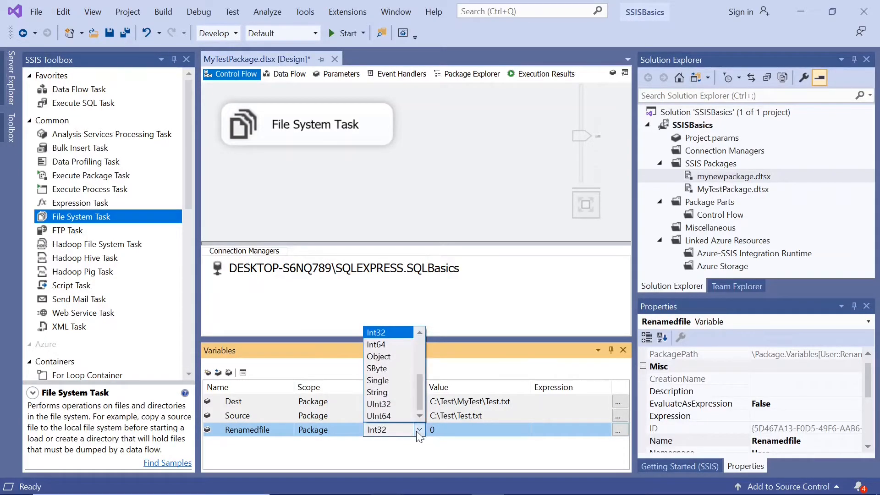
click(397, 392)
click(461, 427)
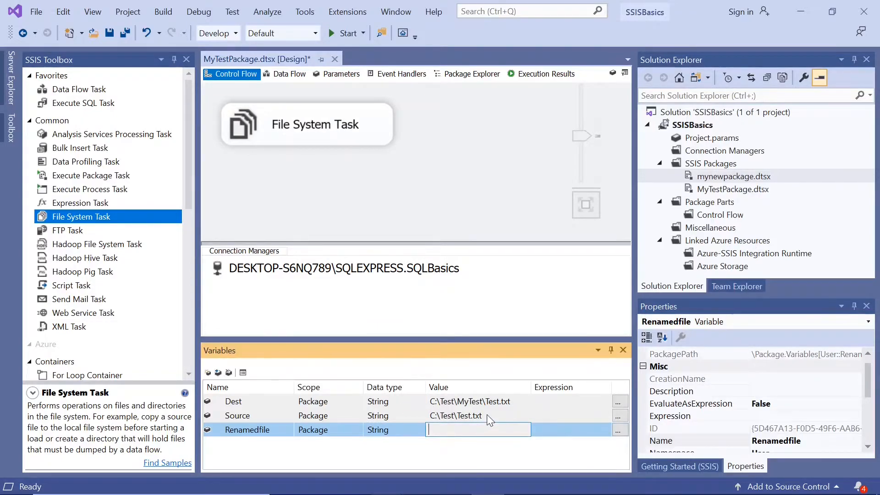
click(487, 416)
click(478, 430)
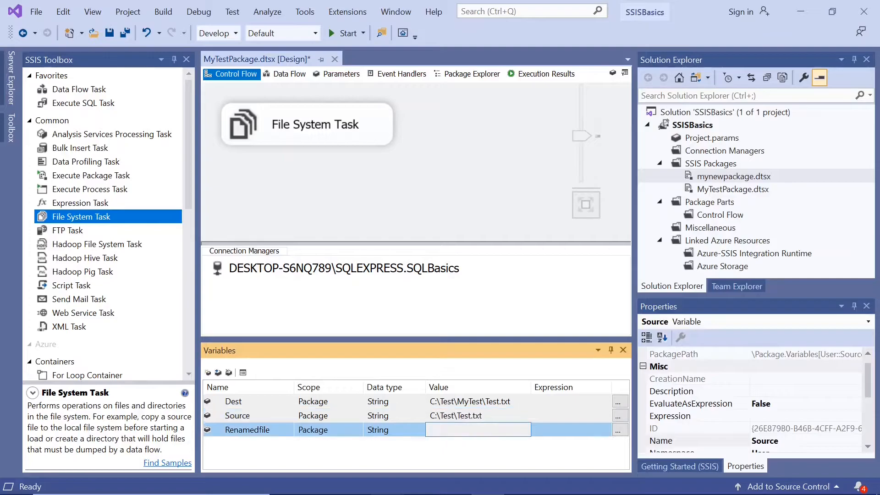
text(CL)
key(BackSpace)
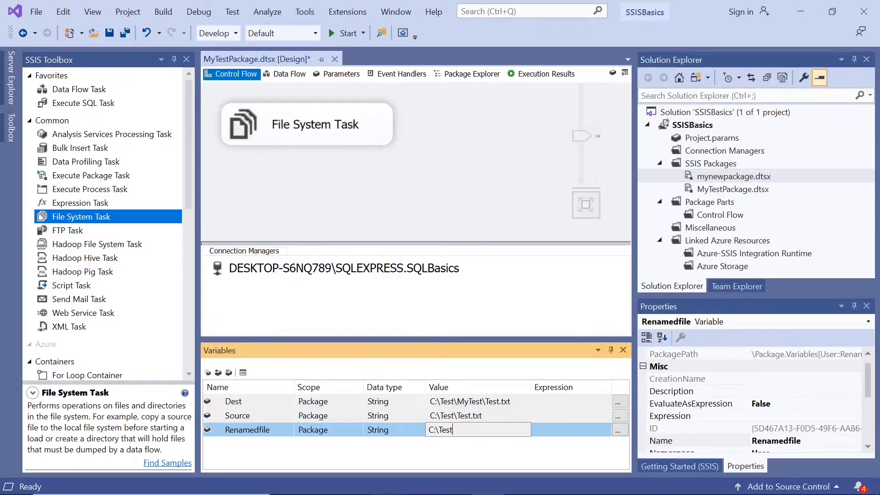
text(:\Test\myTest.txt)
click(528, 451)
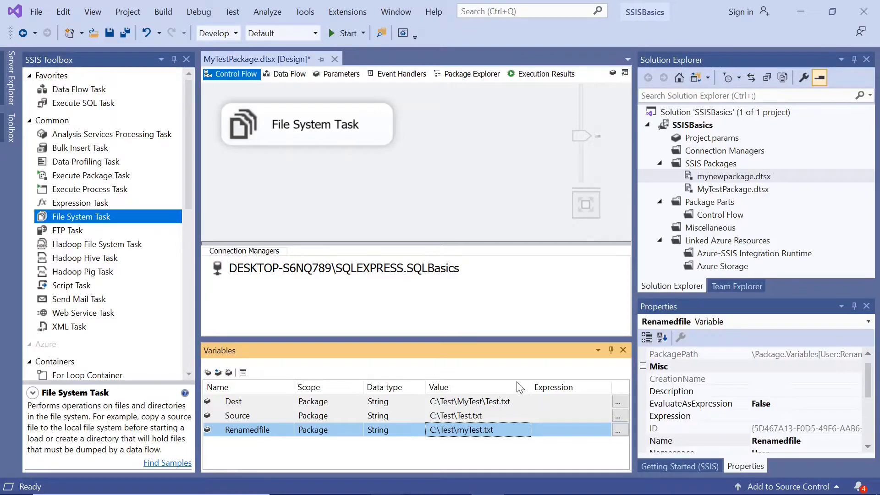
click(622, 351)
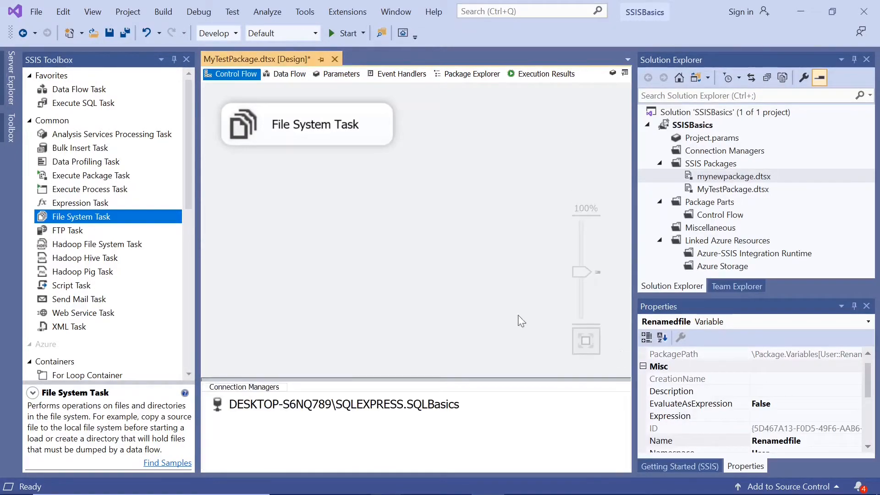
- Set the File System Task's DestinationVariable to User::Renamedfile for the Rename file operation and accept the settings
double_click(251, 123)
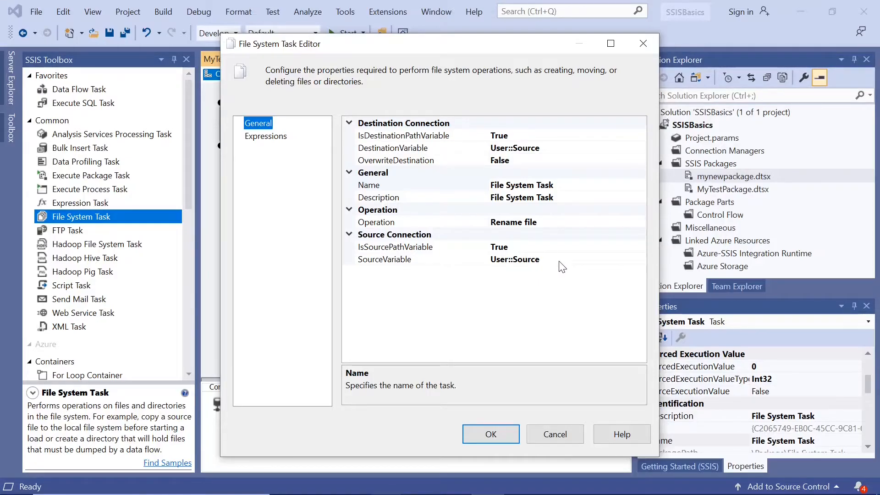
click(563, 148)
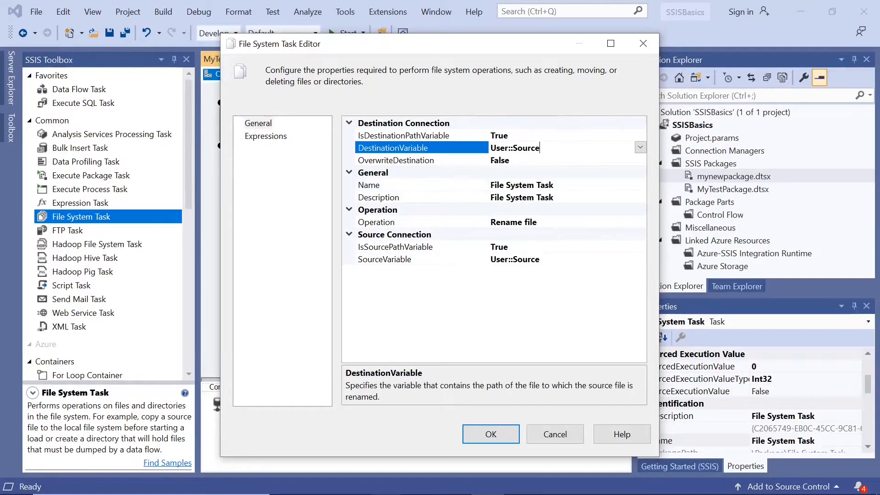
click(641, 147)
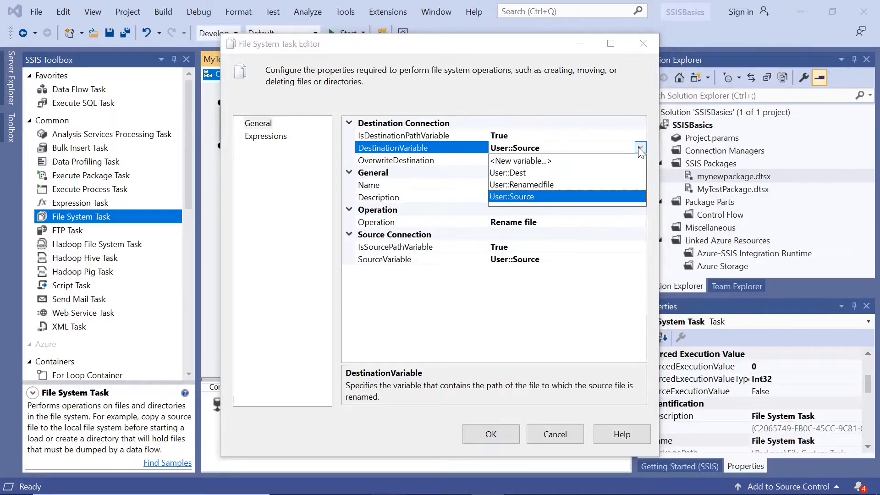
click(523, 185)
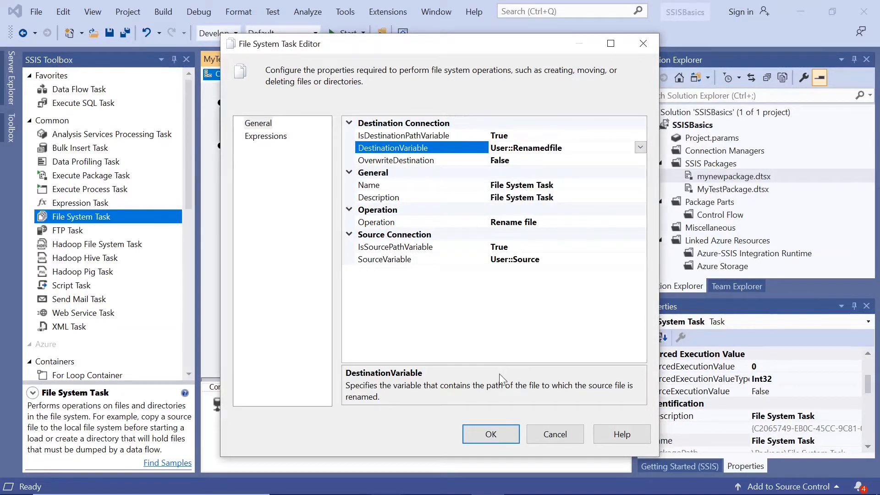
click(490, 435)
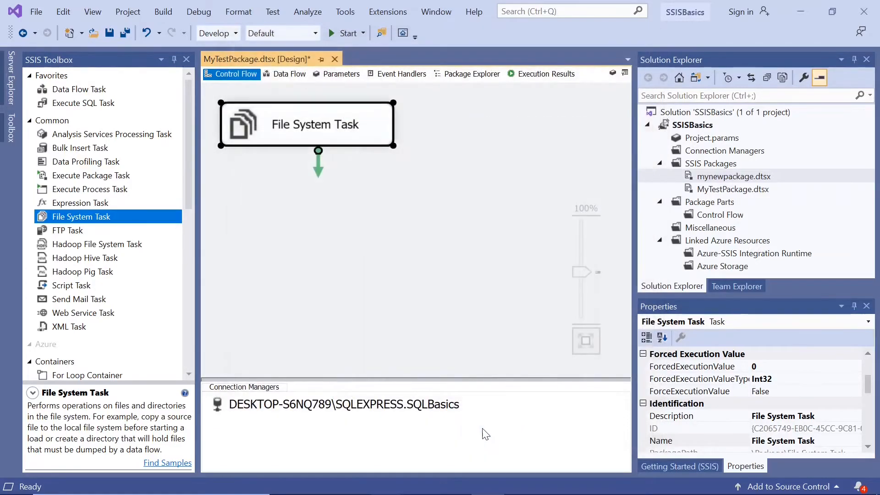
- Save and run MyTestPackage.dtsx, and return to design mode once execution finishes
click(111, 33)
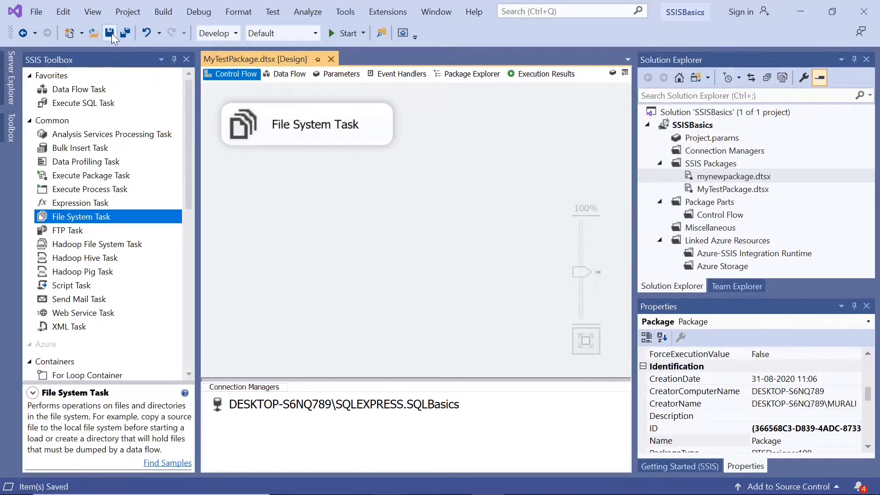
click(331, 34)
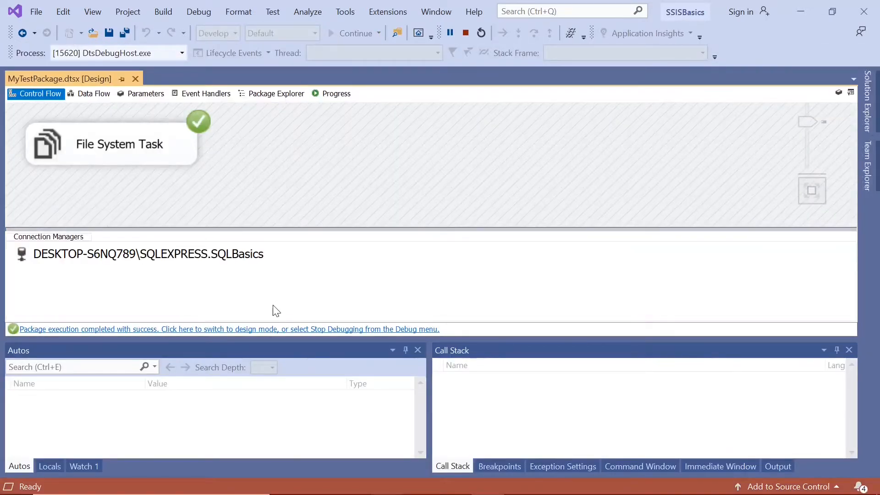
click(254, 329)
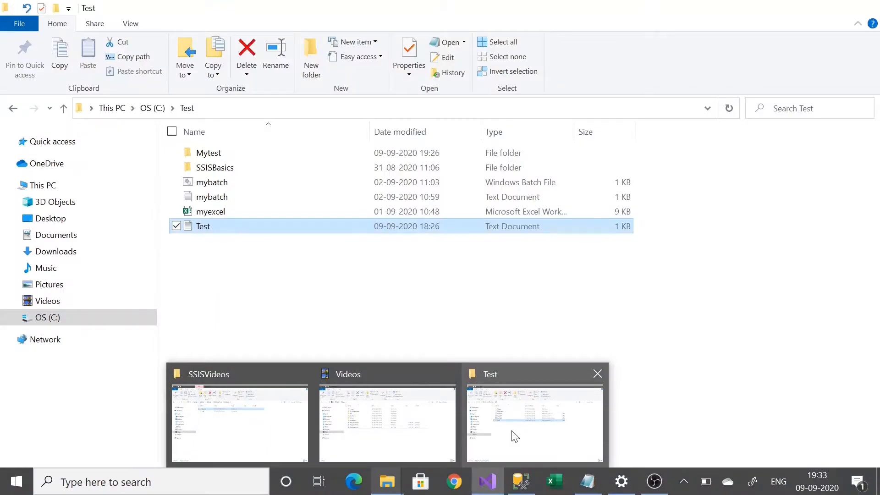
- Switch to File Explorer, check the myTest file's contents in C:\Test and the Mytest folder, and return to Visual Studio
click(515, 437)
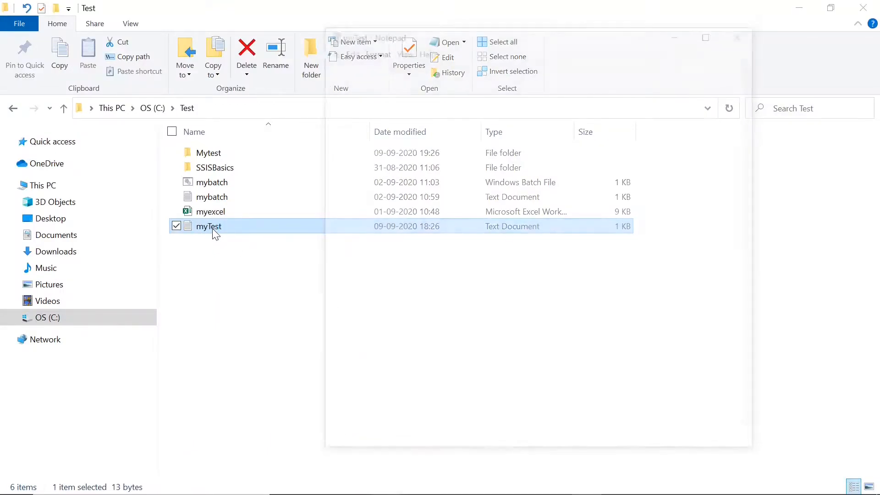
double_click(216, 229)
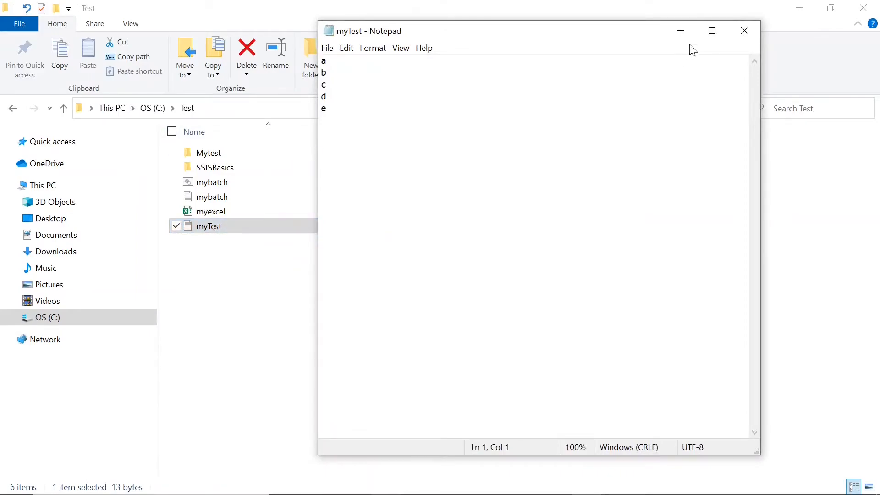
click(745, 31)
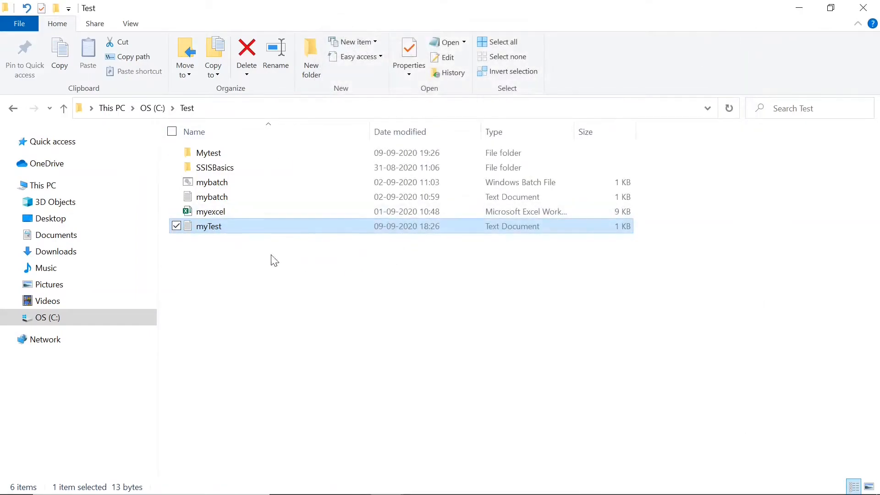
double_click(204, 153)
click(188, 112)
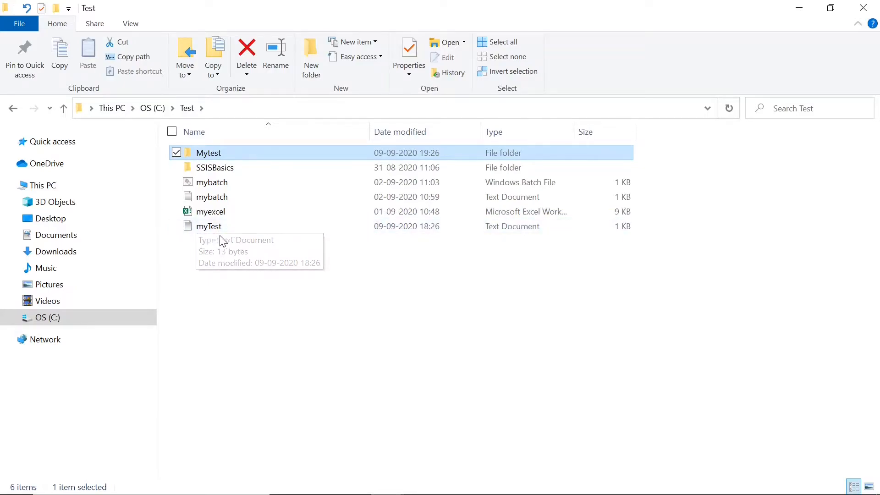
click(799, 9)
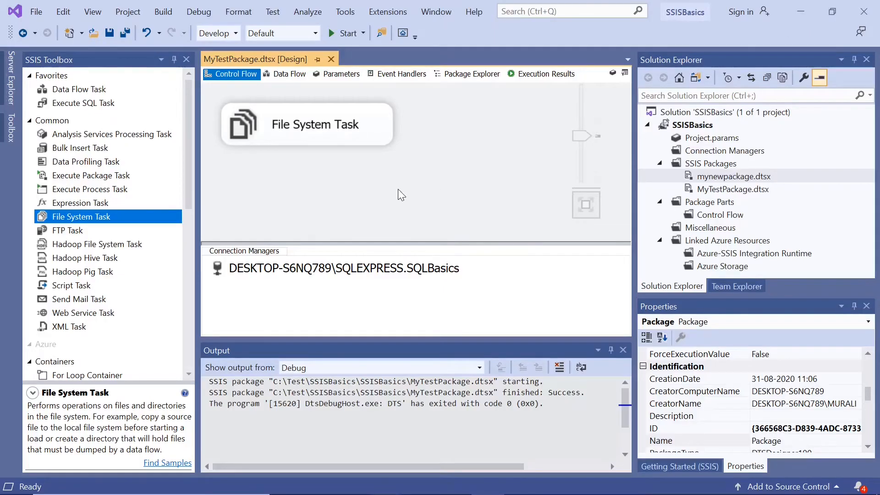
- Review the File System Task's Rename file operation and destination variable, and close its editor without changes
double_click(238, 127)
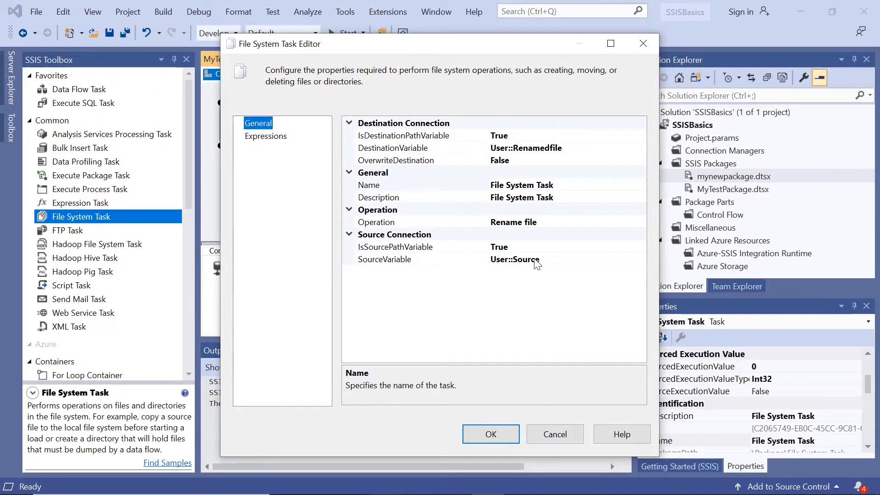
click(528, 222)
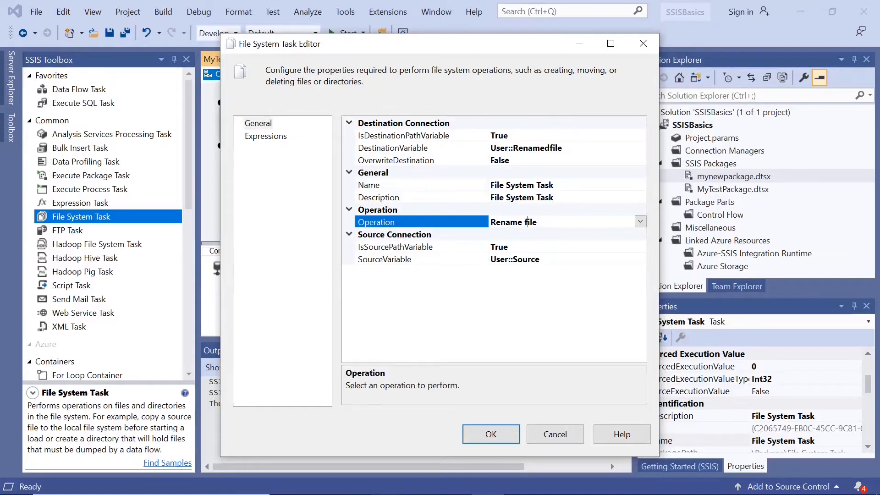
click(540, 148)
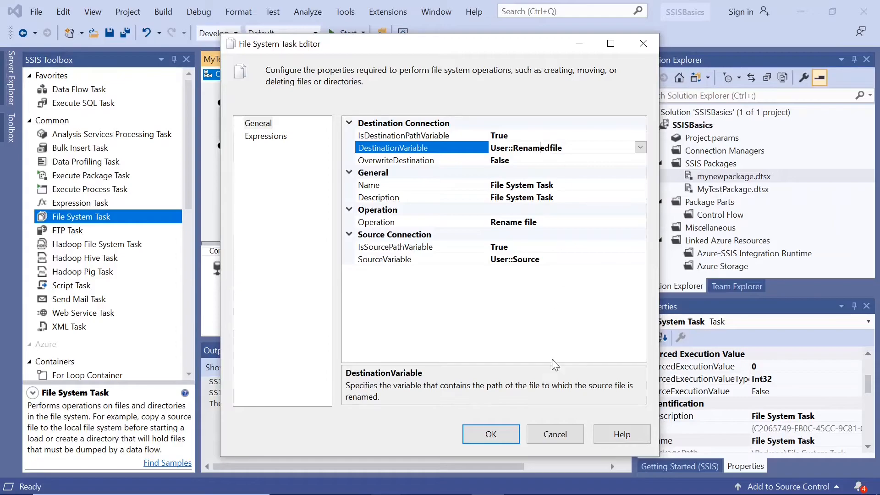
click(544, 439)
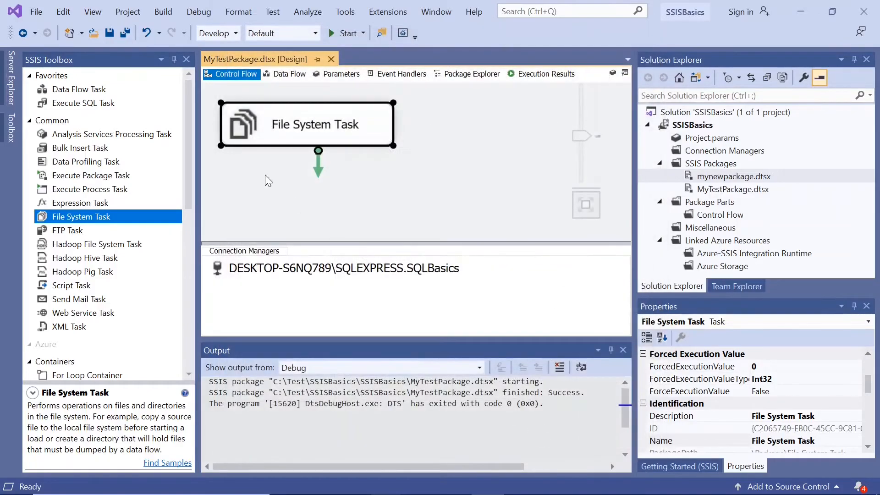
- Show the package's variables, check the path held by Renamedfile, and close the list
click(86, 17)
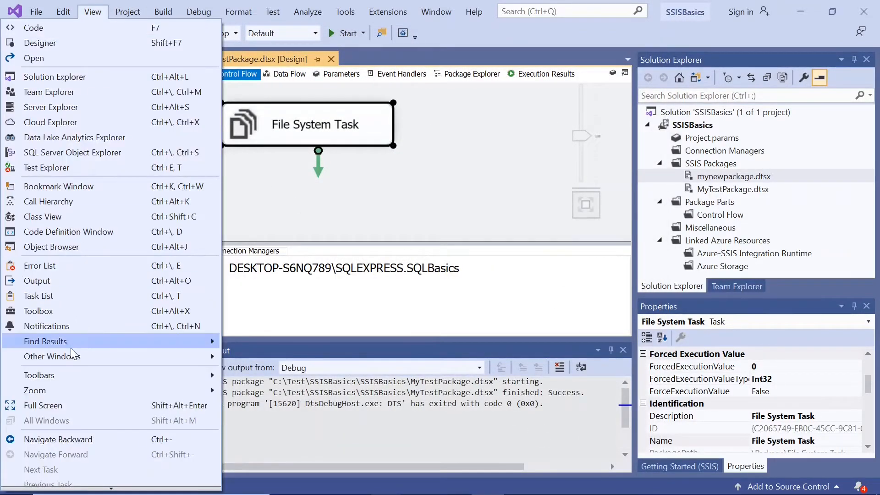
mouse_move(67, 358)
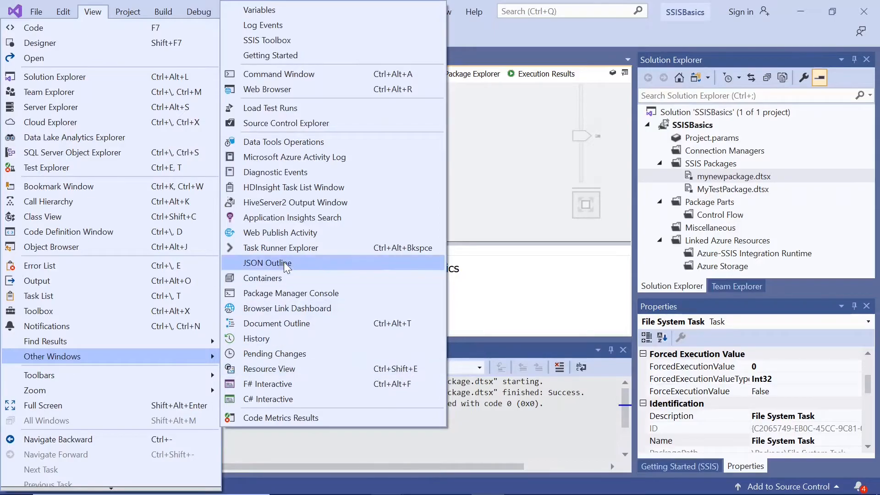
click(305, 10)
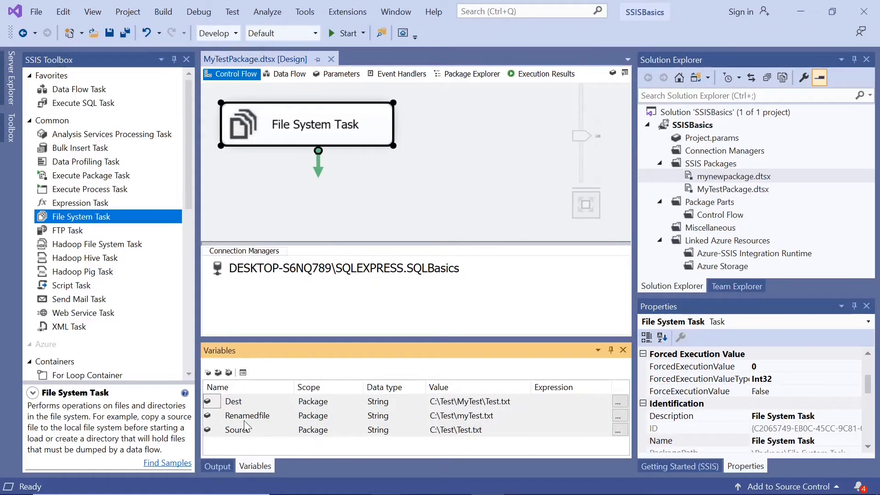
click(241, 416)
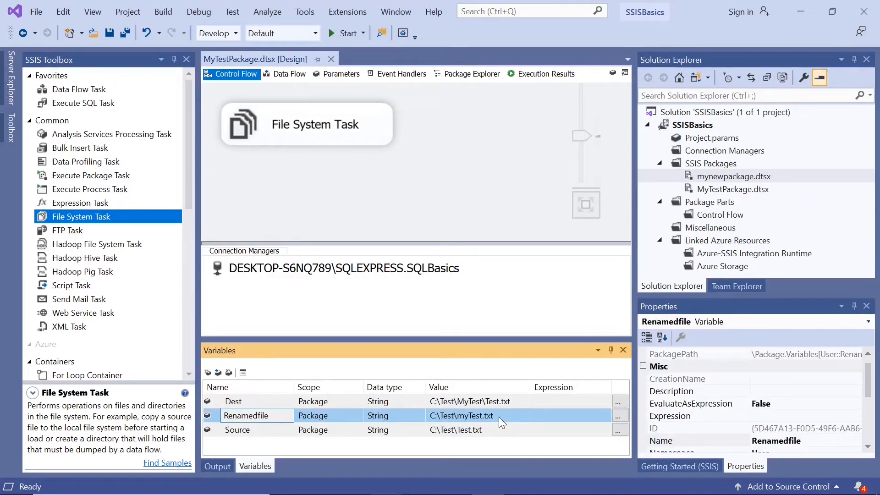
click(622, 350)
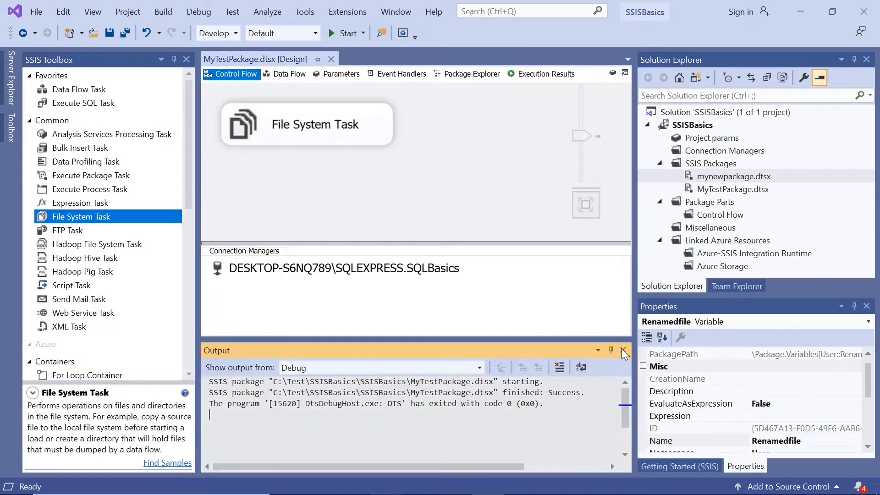
click(326, 157)
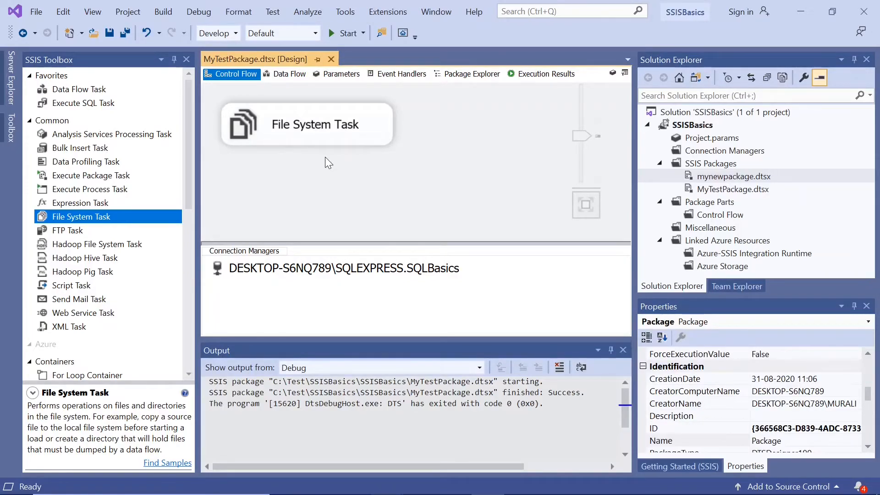
- Switch to File Explorer, look at the renamed file in C:\Test, and return to the package design in Visual Studio
click(321, 138)
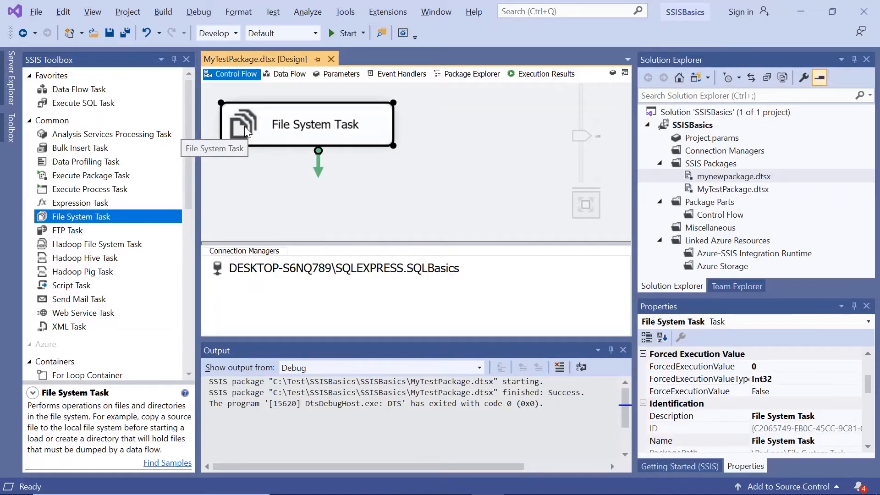
mouse_move(388, 482)
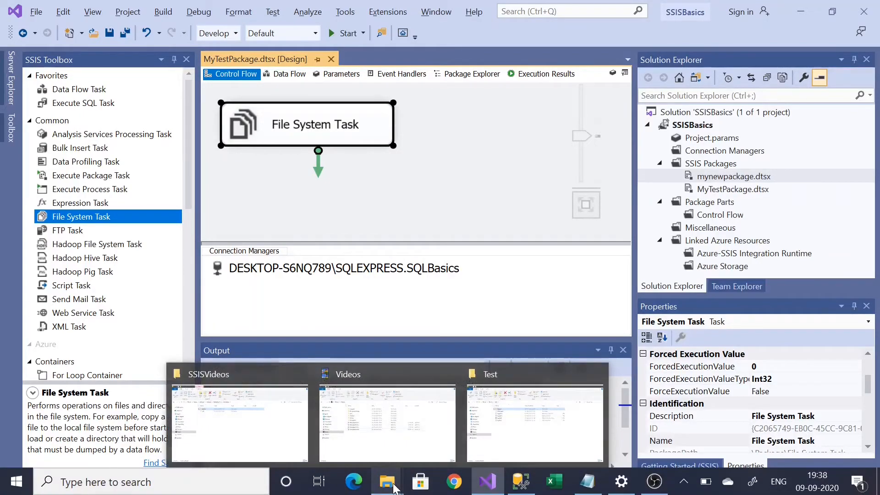
click(517, 436)
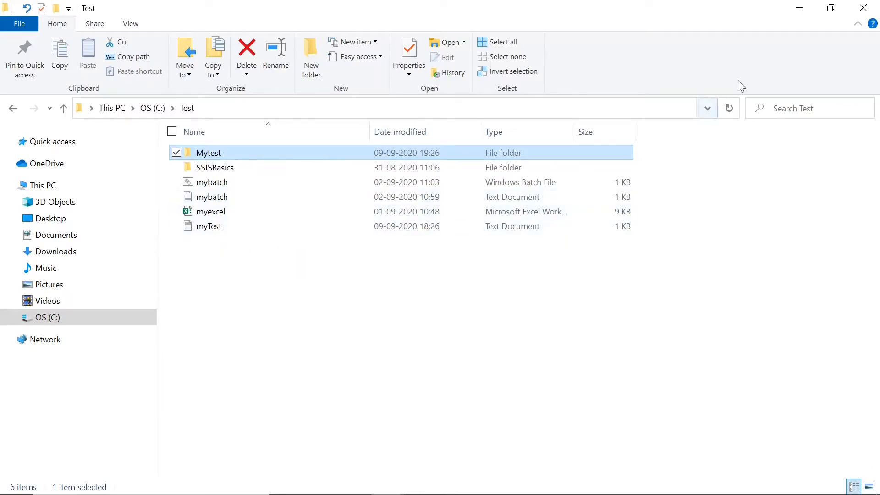
click(801, 19)
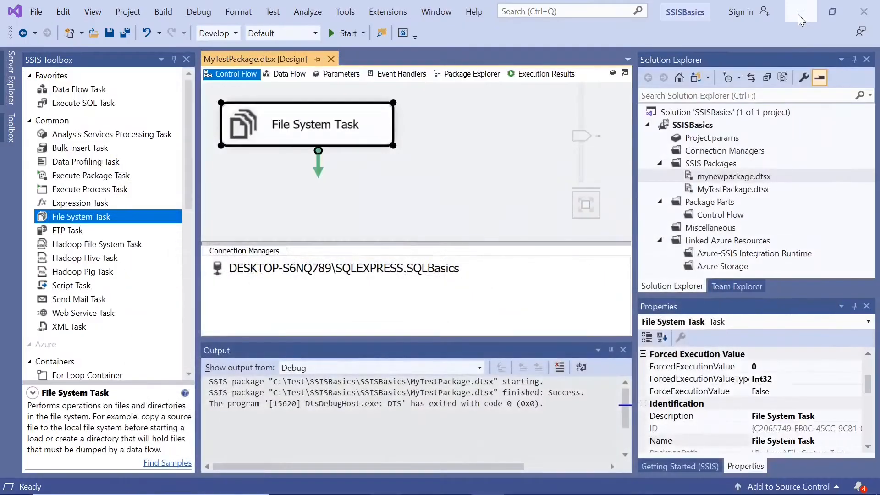
- Show the package's variables and add a new package-scope variable named mydir
click(100, 15)
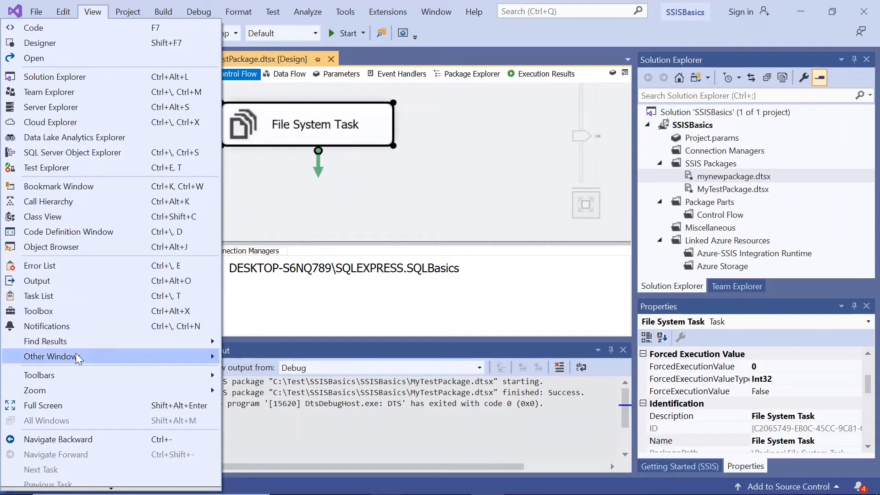
mouse_move(76, 356)
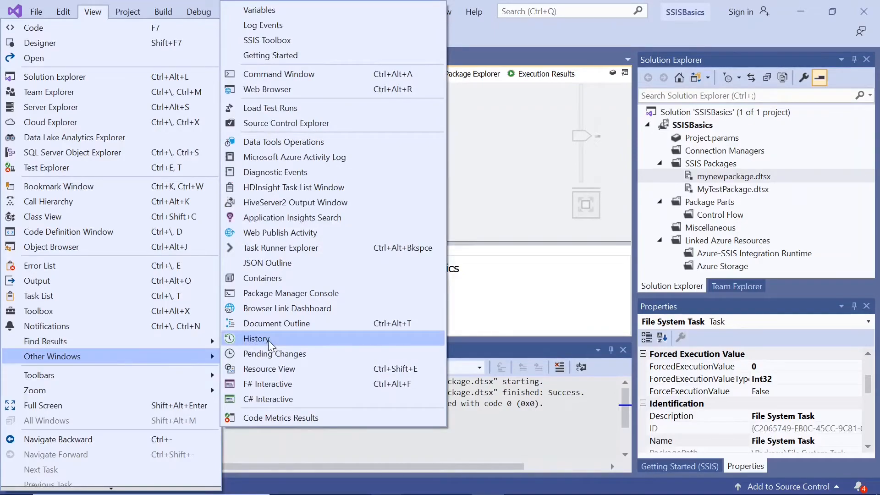
click(288, 13)
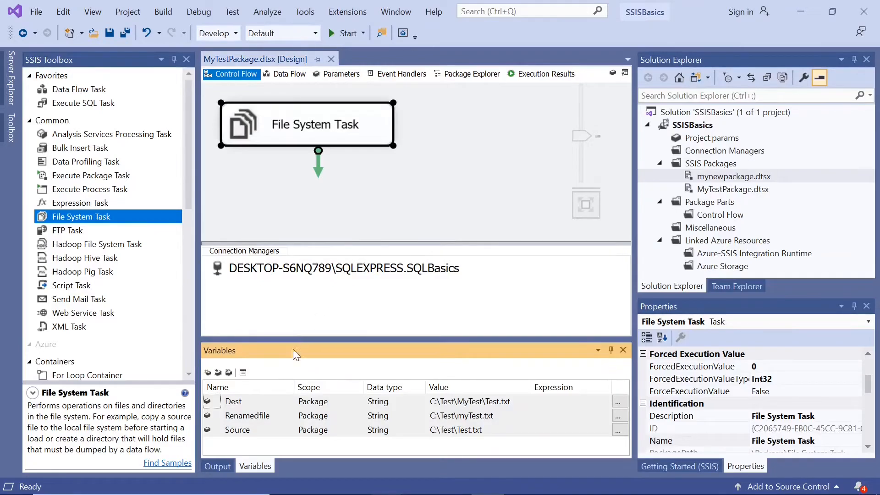
click(209, 373)
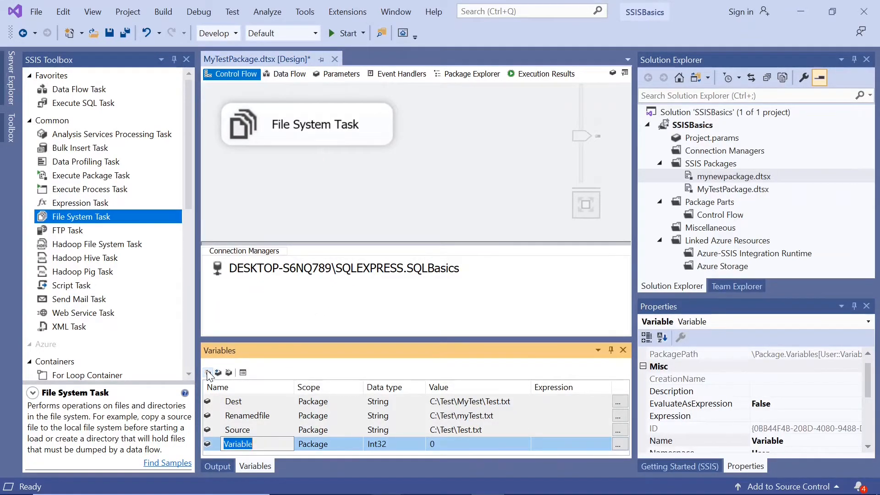
text(m)
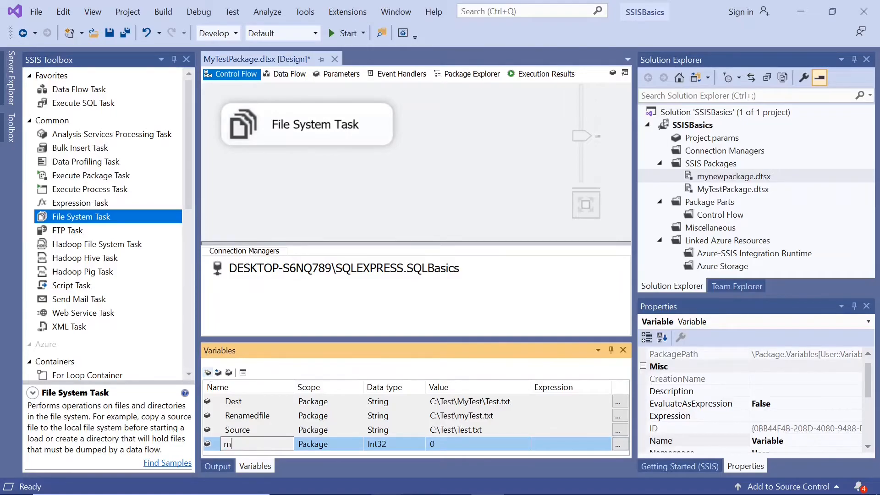
text(udir)
key(BackSpace)
key(BackSpace)
key(BackSpace)
key(BackSpace)
text(y)
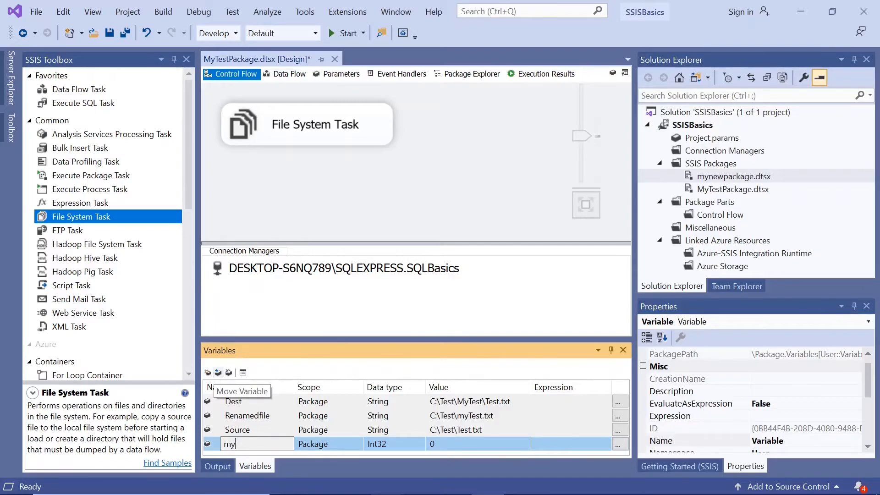
text(dir)
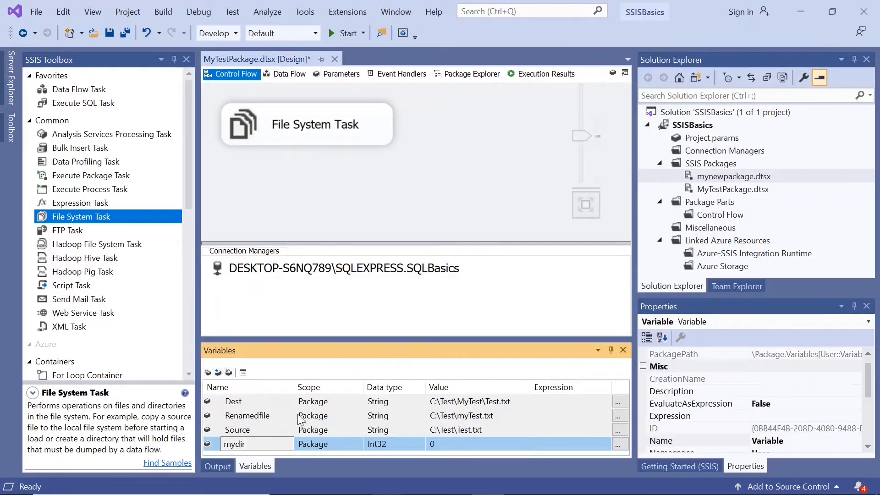
- Set the mydir variable's data type to String and its value to C:\Test\mydir, and close the variables list
click(400, 443)
click(420, 444)
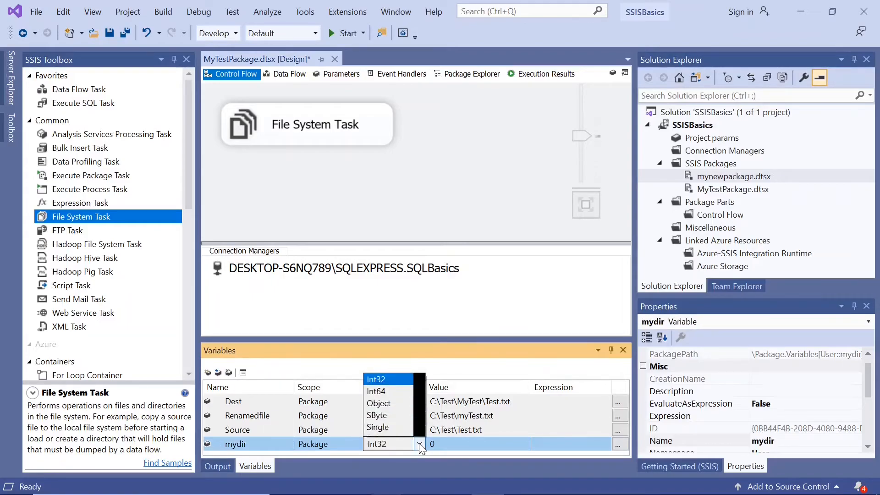
click(398, 406)
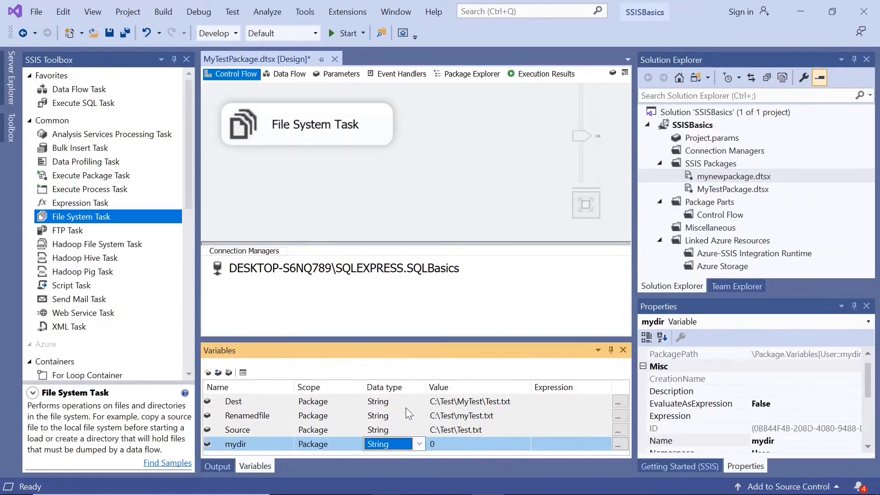
click(457, 444)
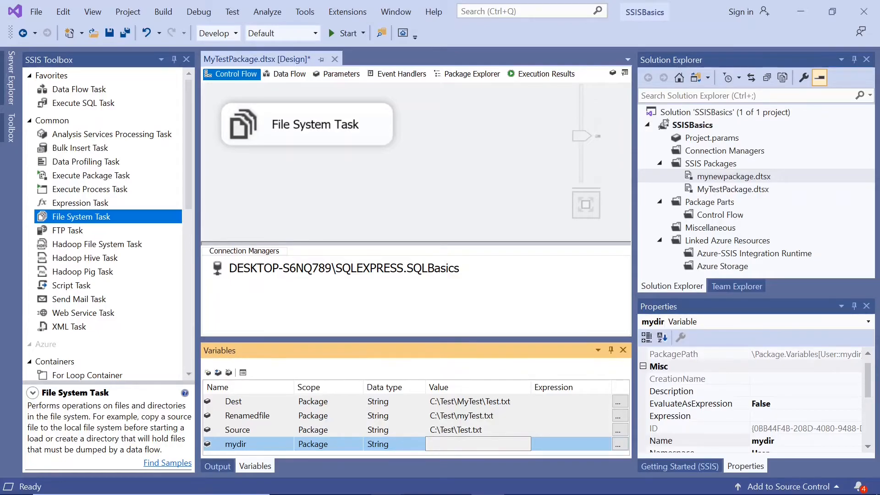
text(C:\Test\mydir)
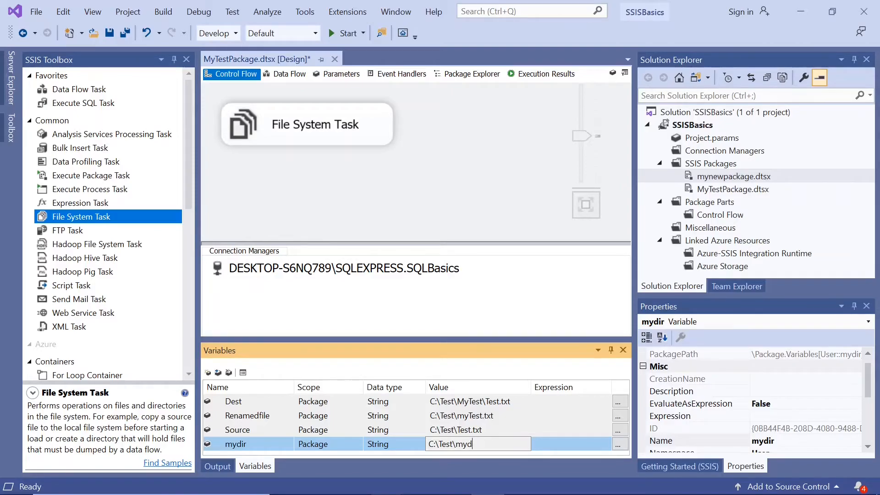
click(545, 439)
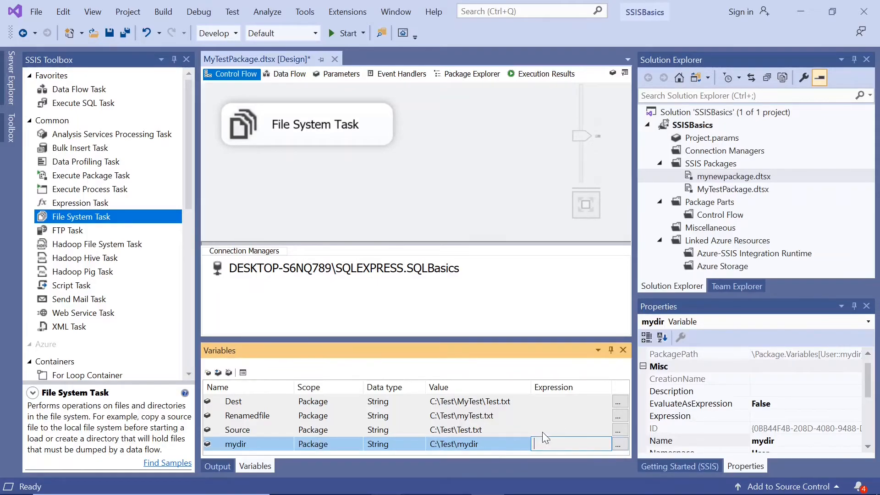
click(624, 350)
click(432, 264)
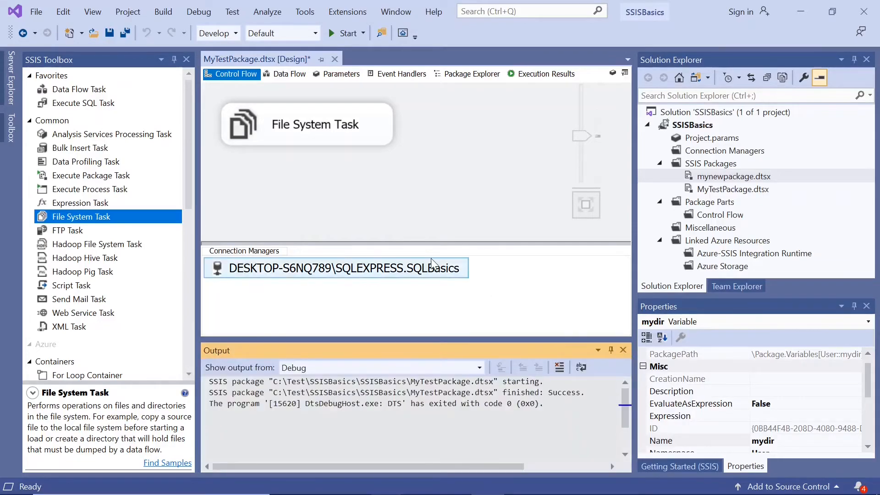
- Configure the File System Task with the Create directory operation and User::mydir as its source variable
double_click(249, 119)
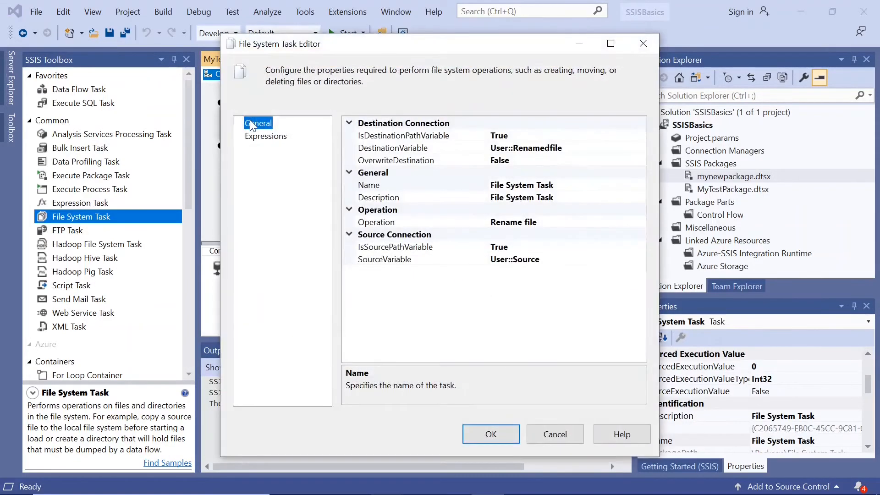
click(538, 223)
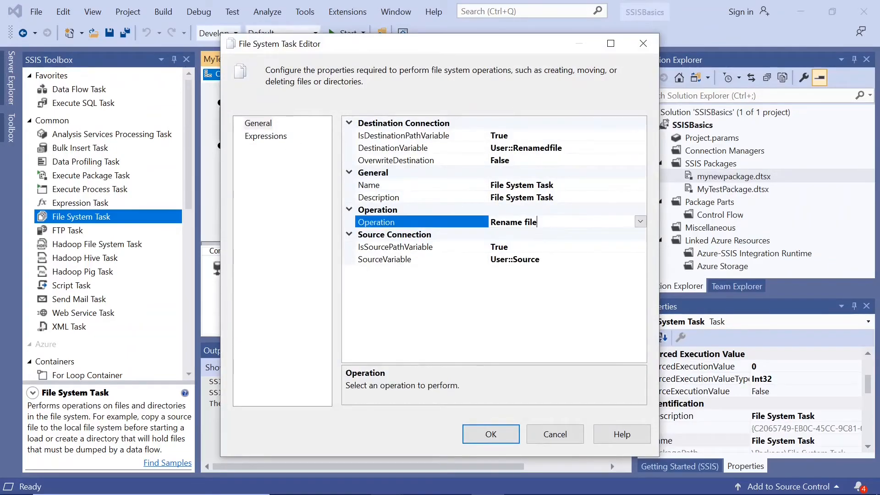
click(641, 222)
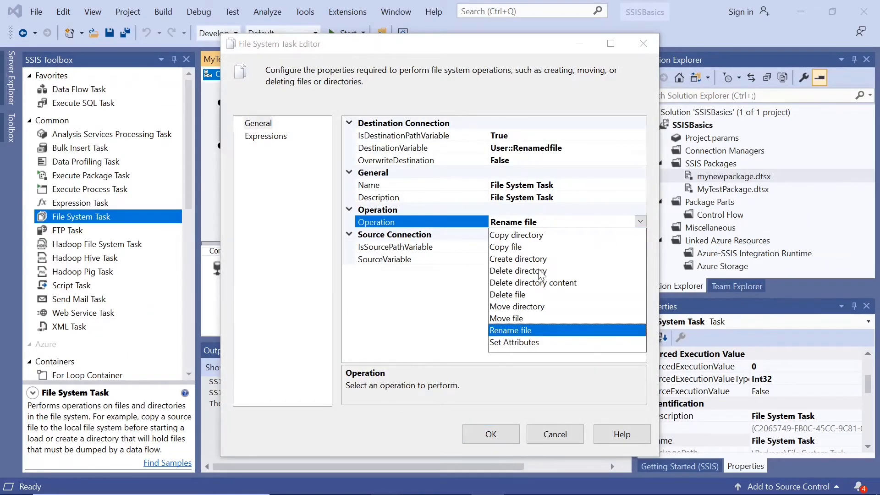
click(541, 259)
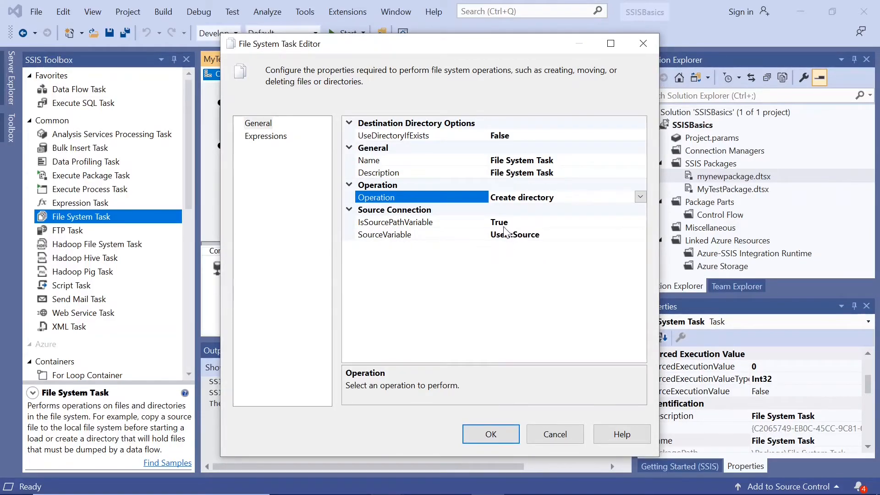
click(554, 236)
click(640, 234)
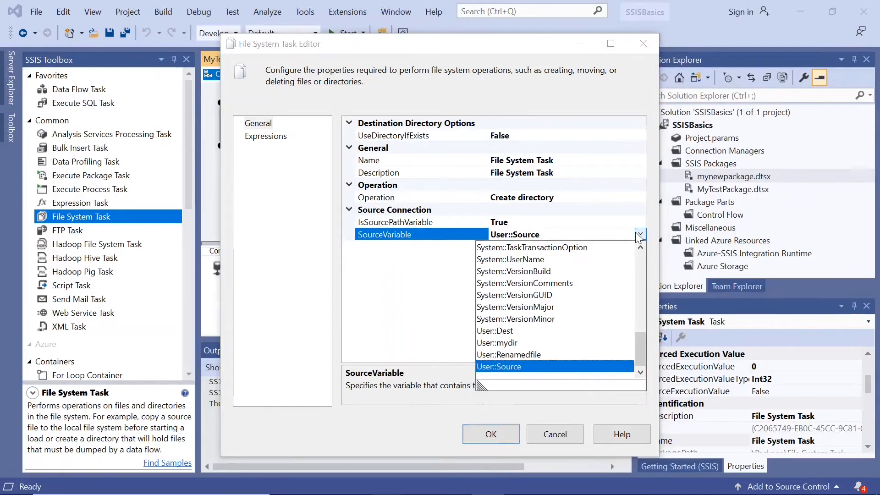
click(503, 344)
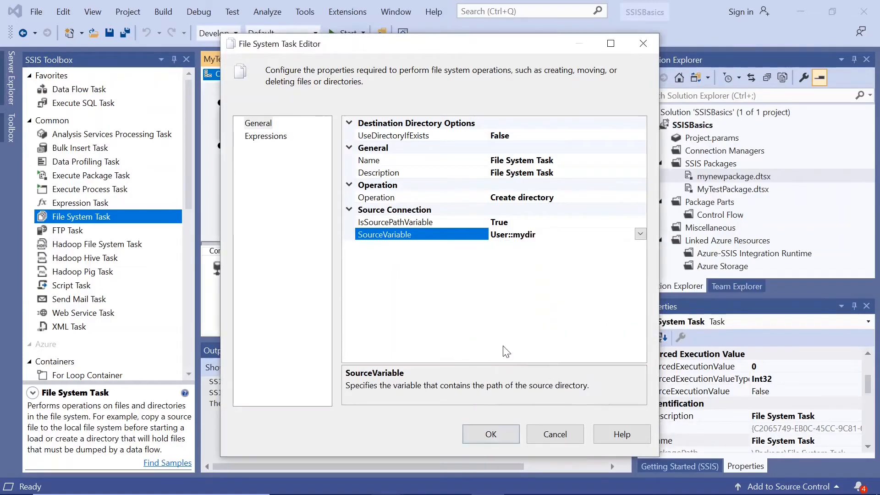
click(490, 445)
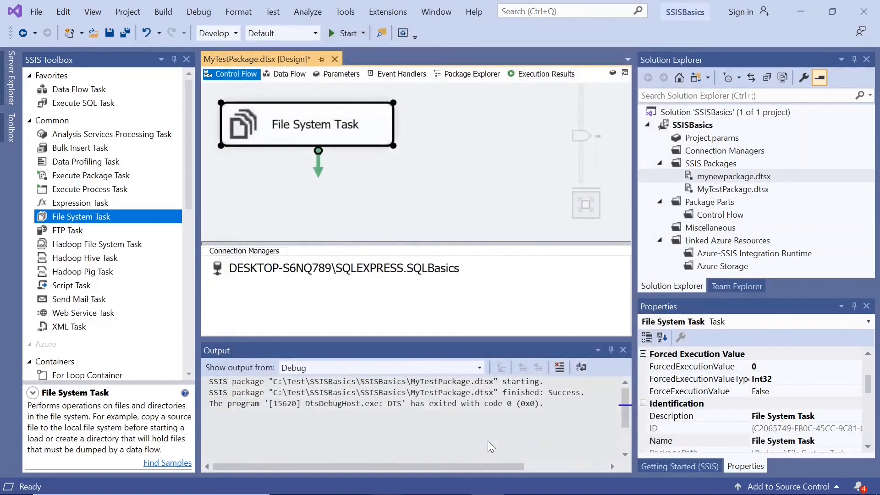
- Save MyTestPackage.dtsx, run it, and return to design mode once execution finishes
click(110, 34)
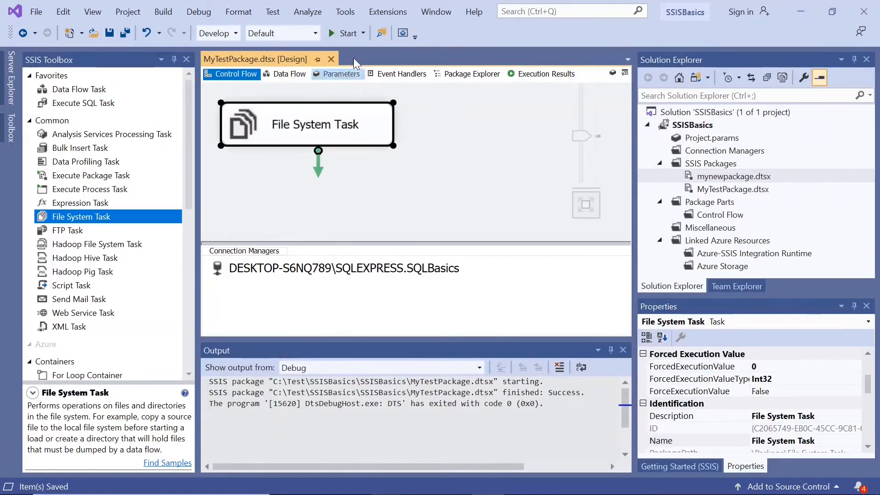
click(332, 33)
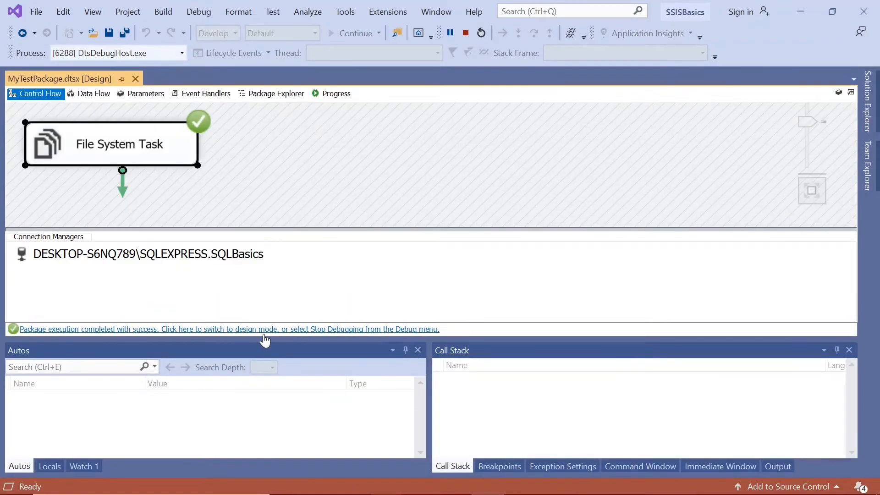
click(265, 338)
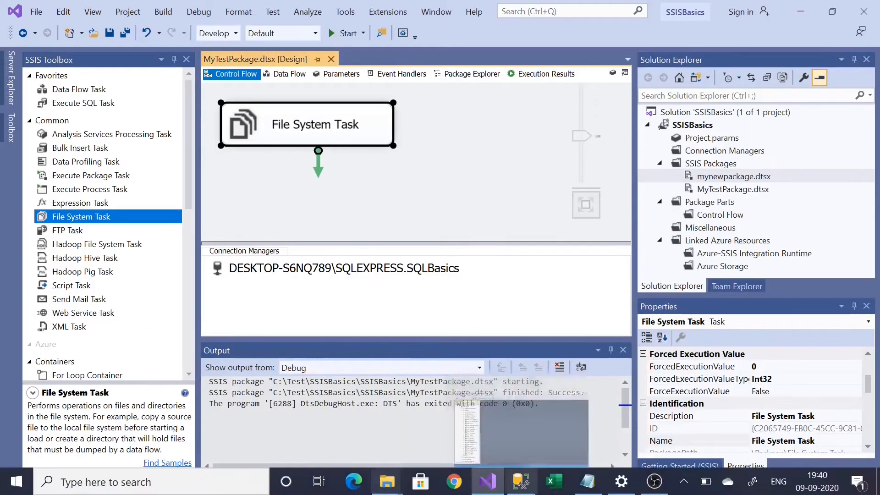
- Switch to File Explorer, look inside the mydir folder in C:\Test, and return to Visual Studio
mouse_move(387, 481)
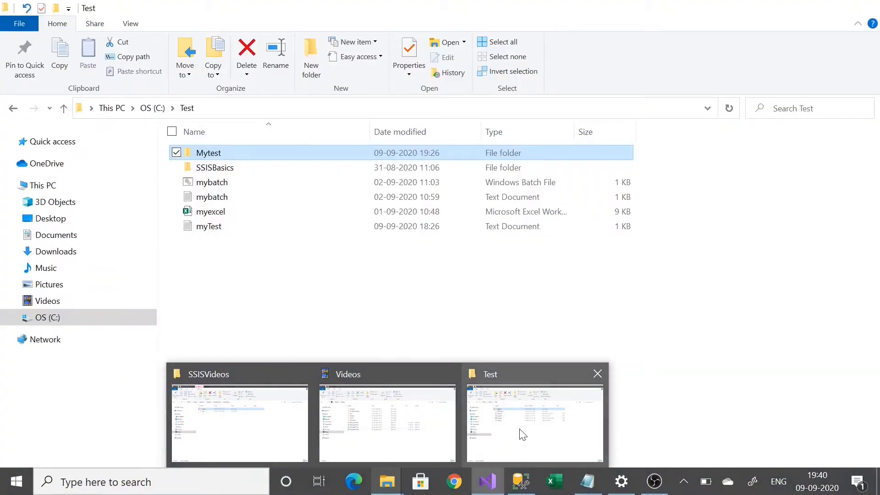
click(523, 434)
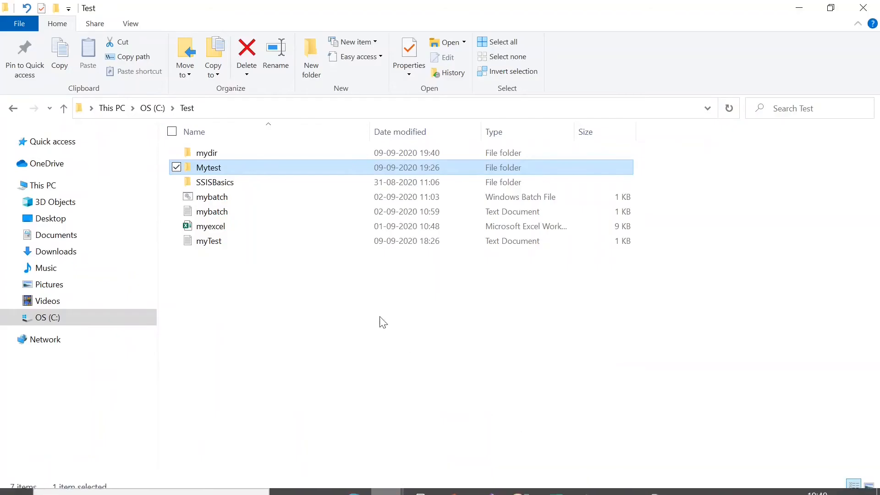
double_click(207, 152)
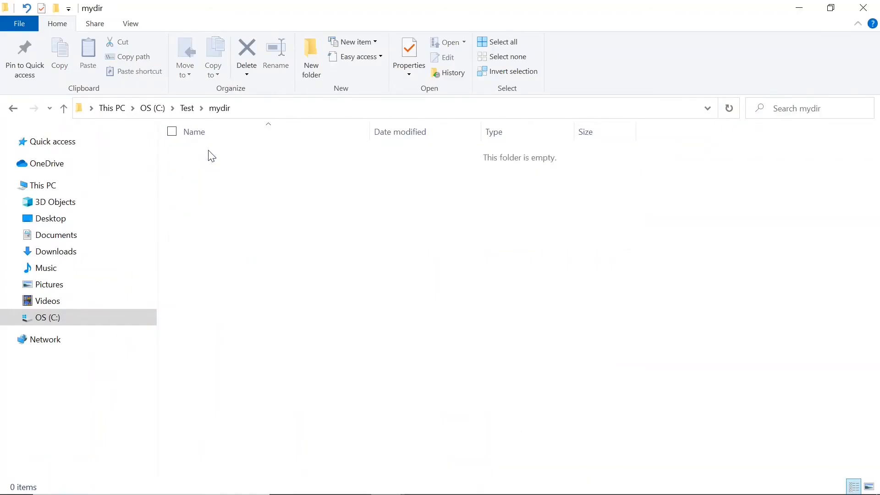
click(187, 108)
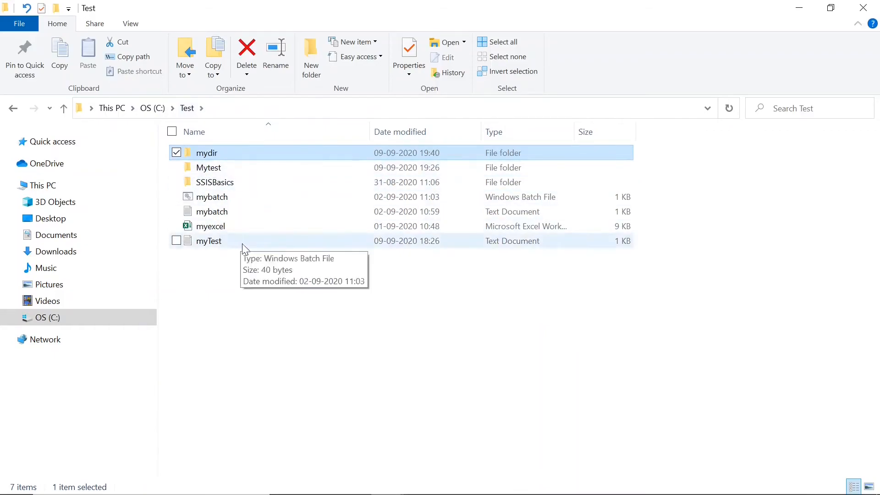
click(806, 12)
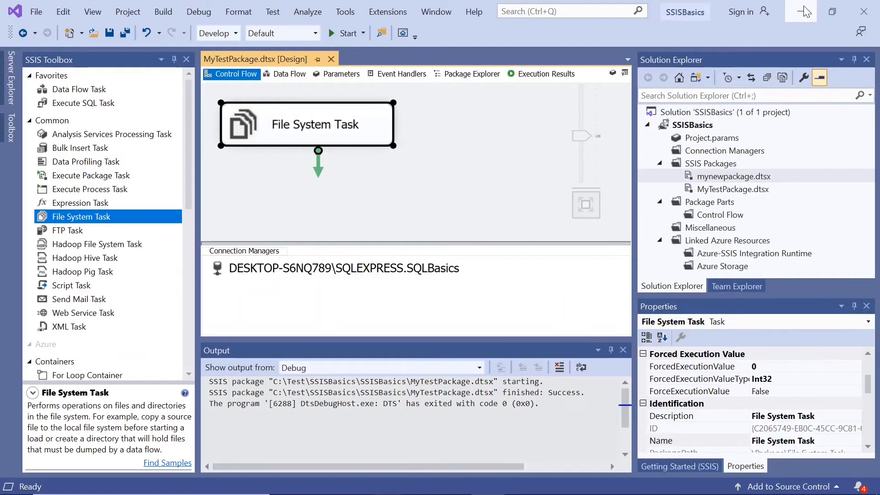
- Review the File System Task's Create directory operation and source variable, and close its editor without changes
double_click(241, 117)
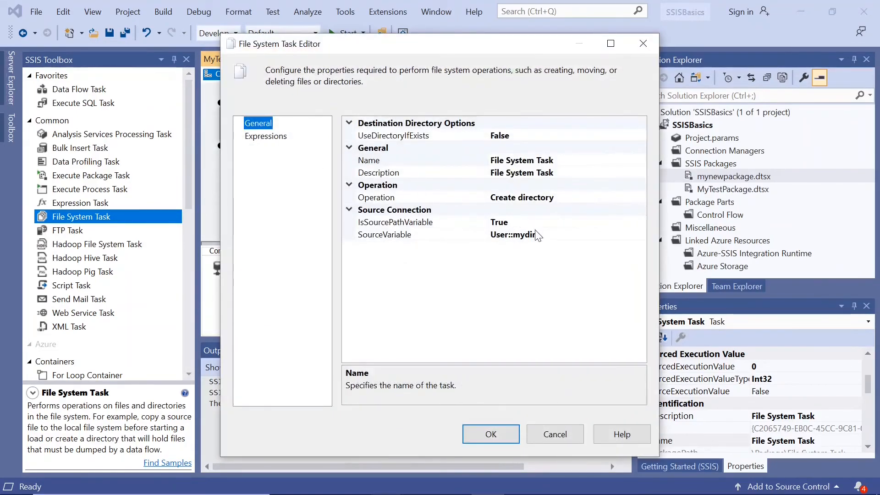
click(573, 199)
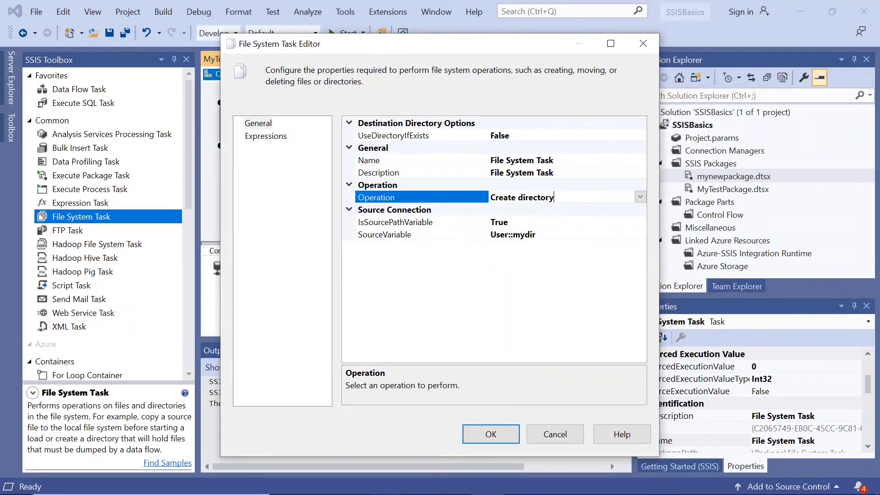
click(546, 235)
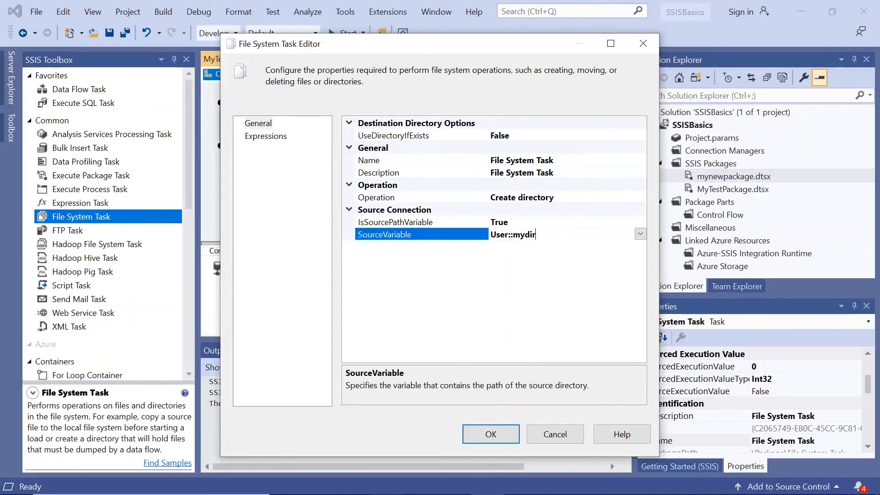
click(555, 434)
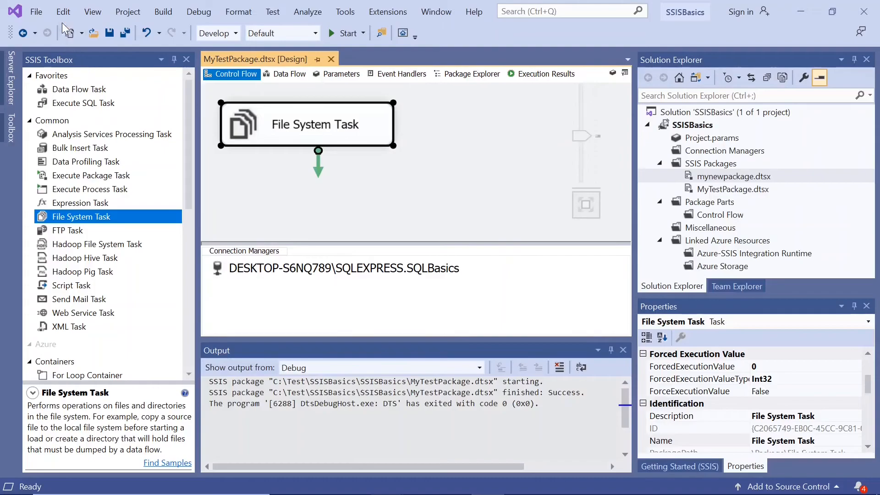
- Check the path held by mydir in the package's variables, and view the File System Task's settings once more without changes
click(95, 14)
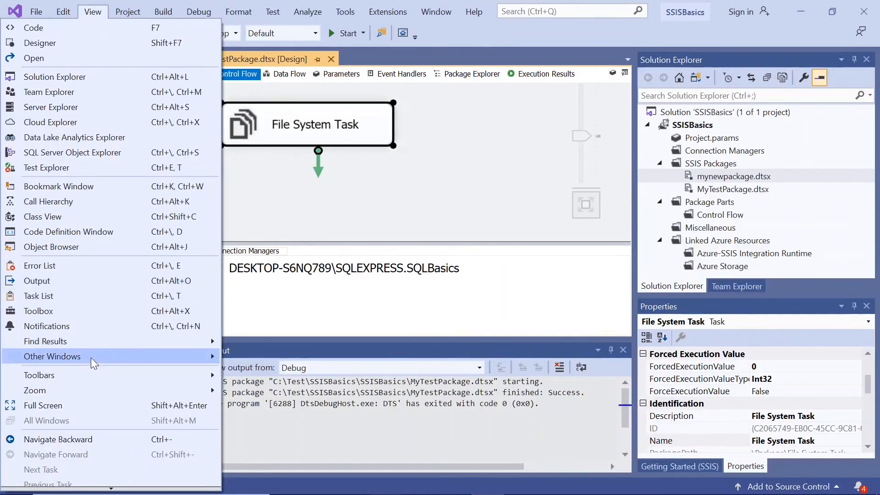
mouse_move(91, 363)
click(295, 9)
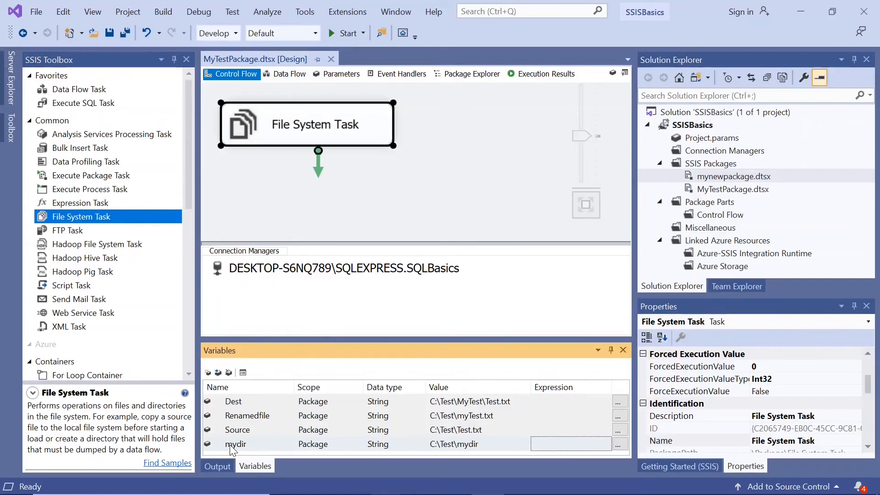
double_click(231, 445)
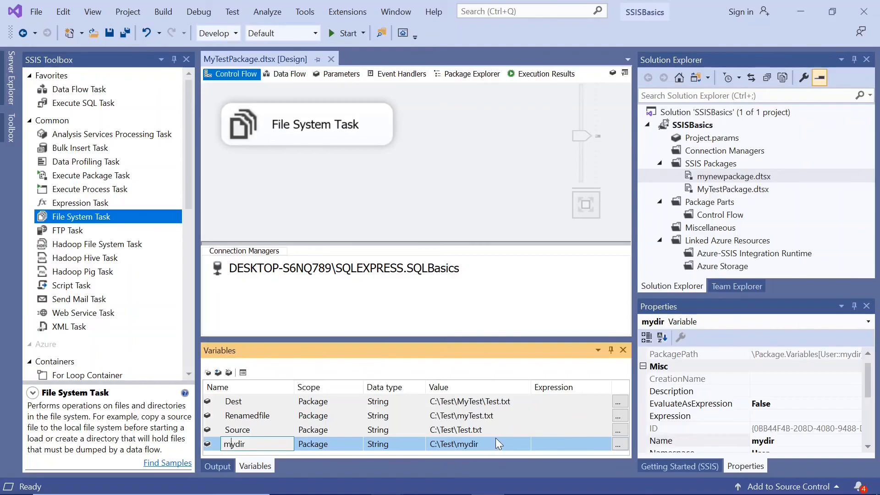
click(622, 350)
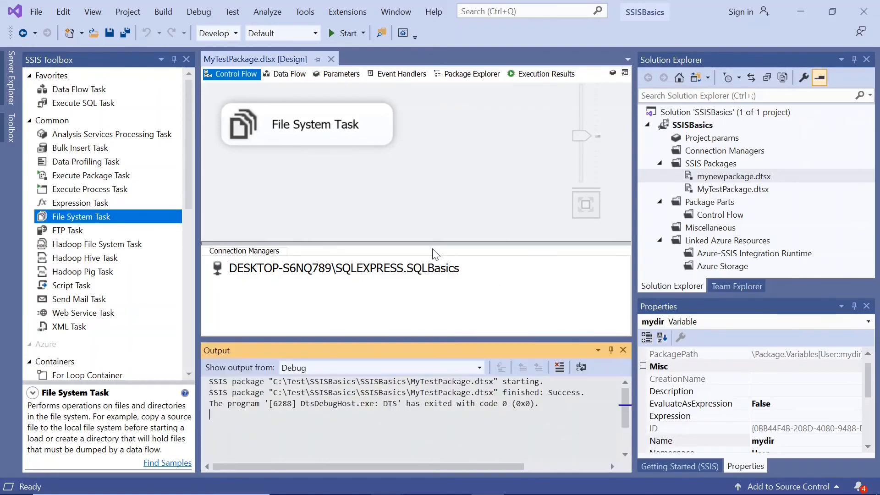
double_click(240, 123)
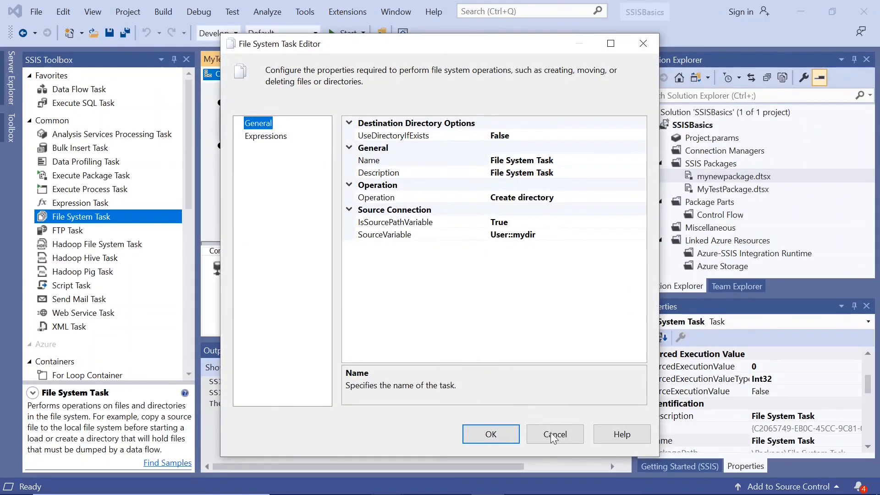
click(564, 447)
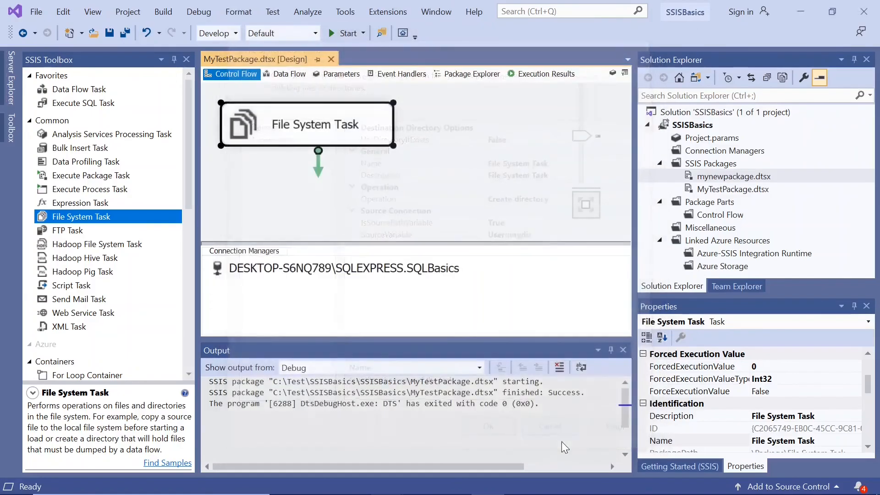